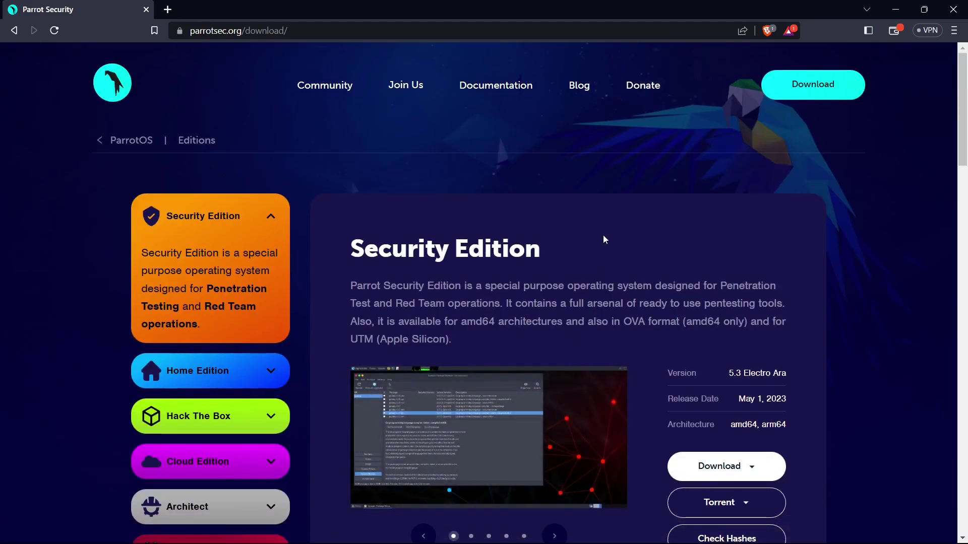
- Request the Security Edition iso (amd64) download, dismiss its save dialog and close the browser
scroll(602, 235, down, 3)
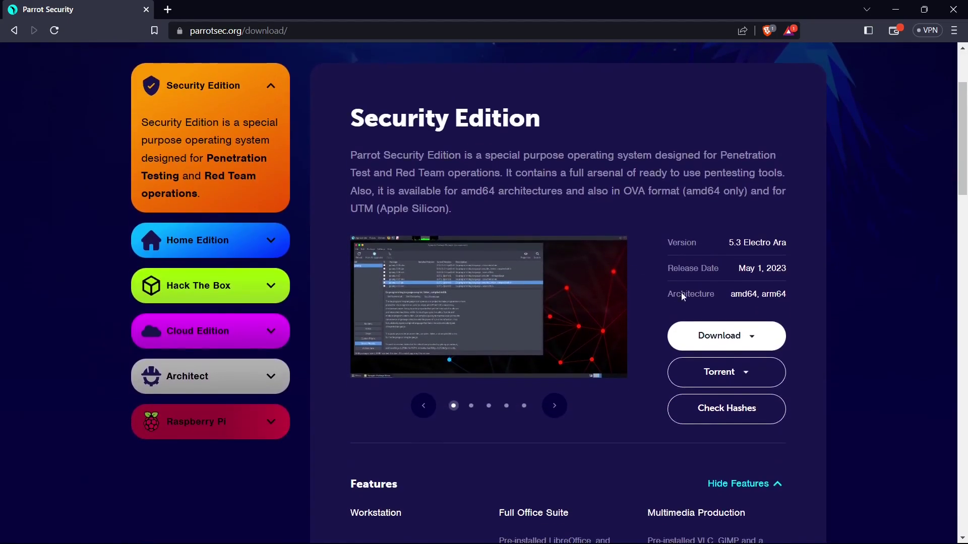
click(730, 347)
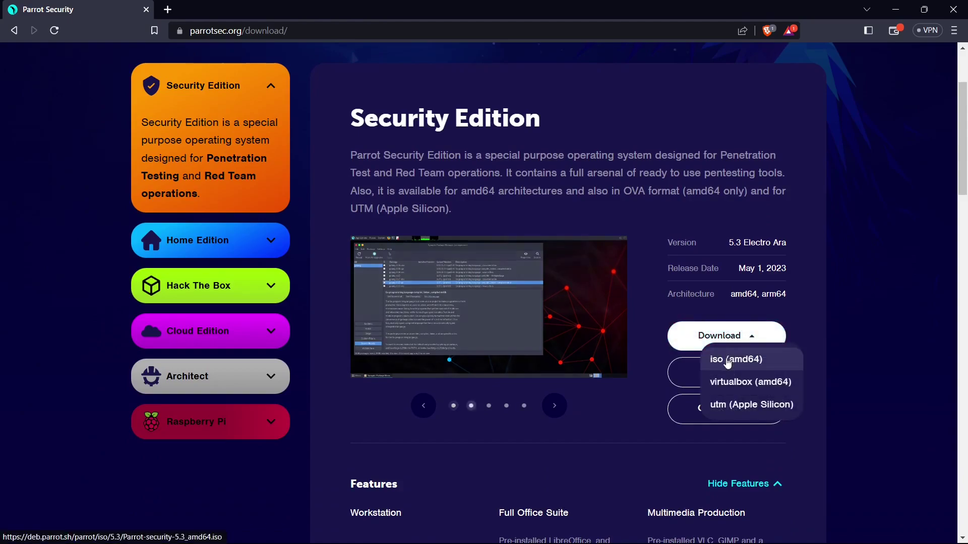
click(727, 361)
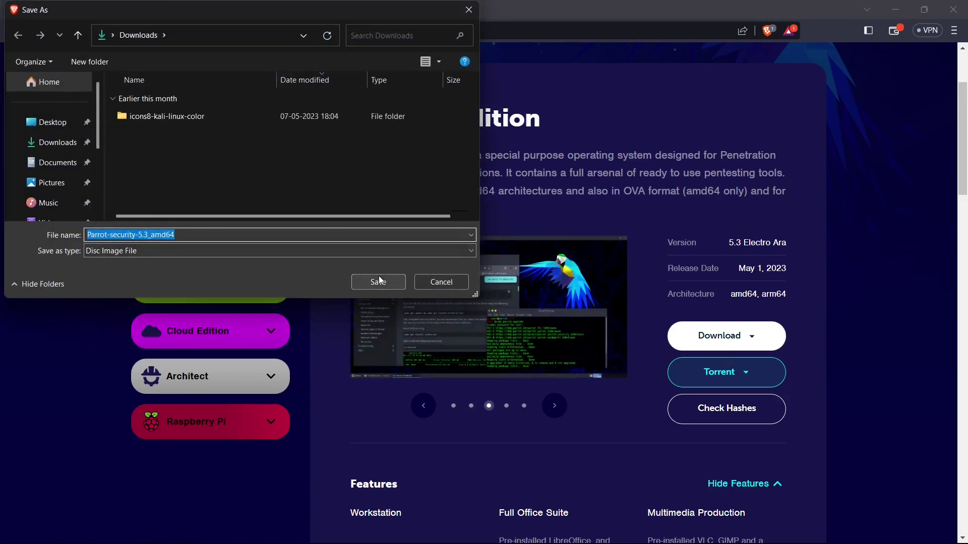
click(425, 284)
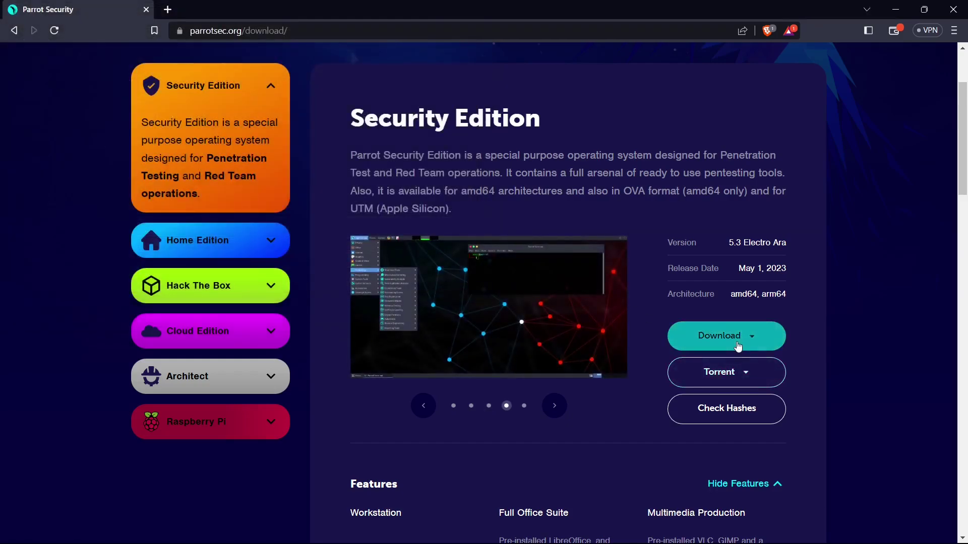
scroll(576, 473, down, 3)
click(953, 9)
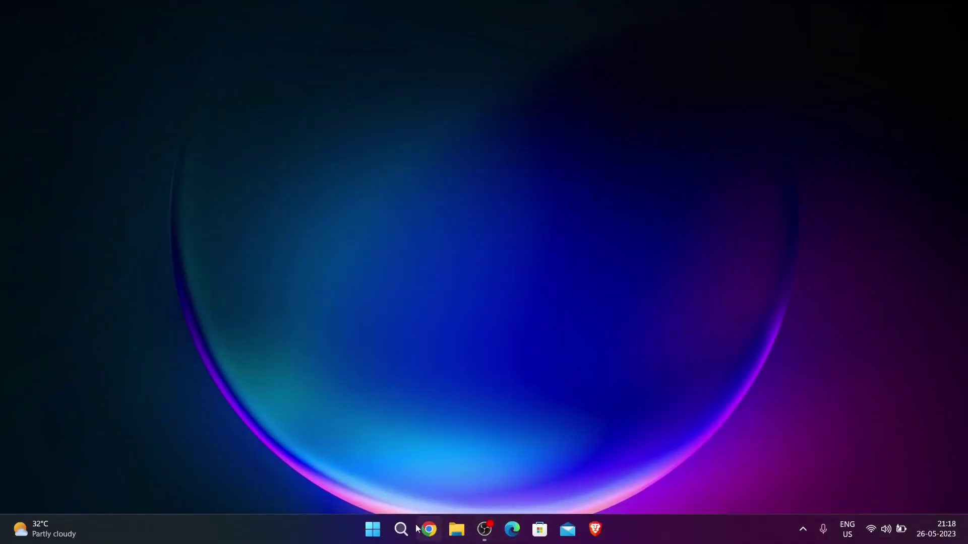
- Find and launch Oracle VM VirtualBox from the Windows search
click(401, 529)
text(i)
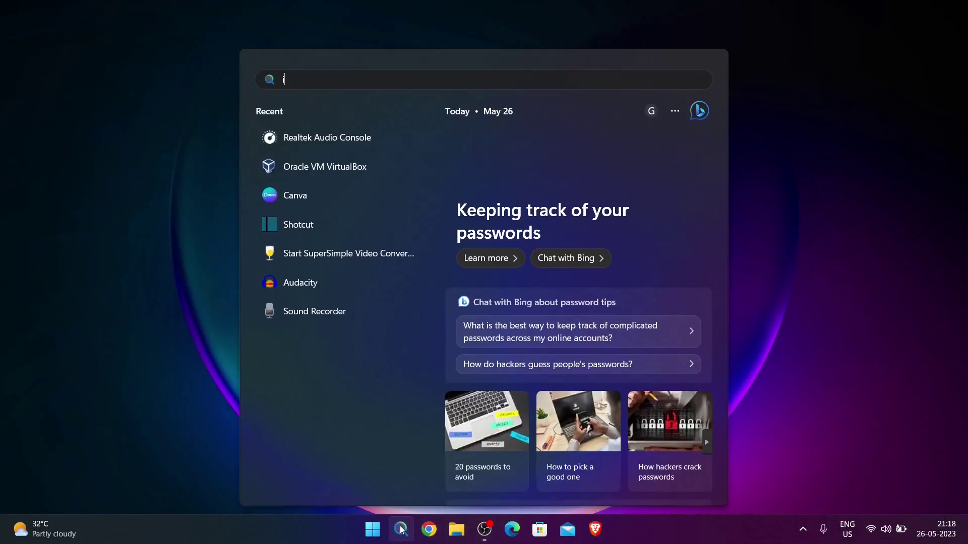
text(rt)
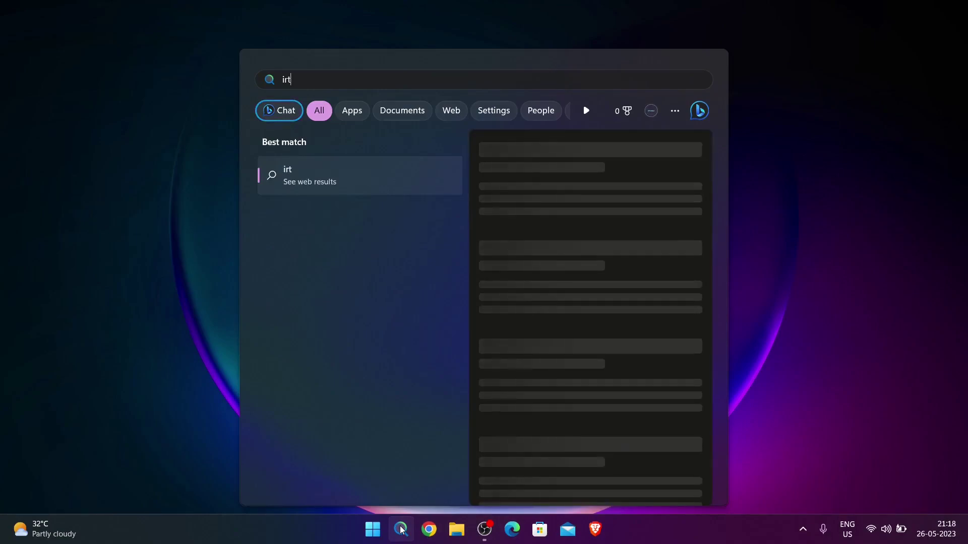
key(BackSpace)
key(BackSpace)
key(BackSpace)
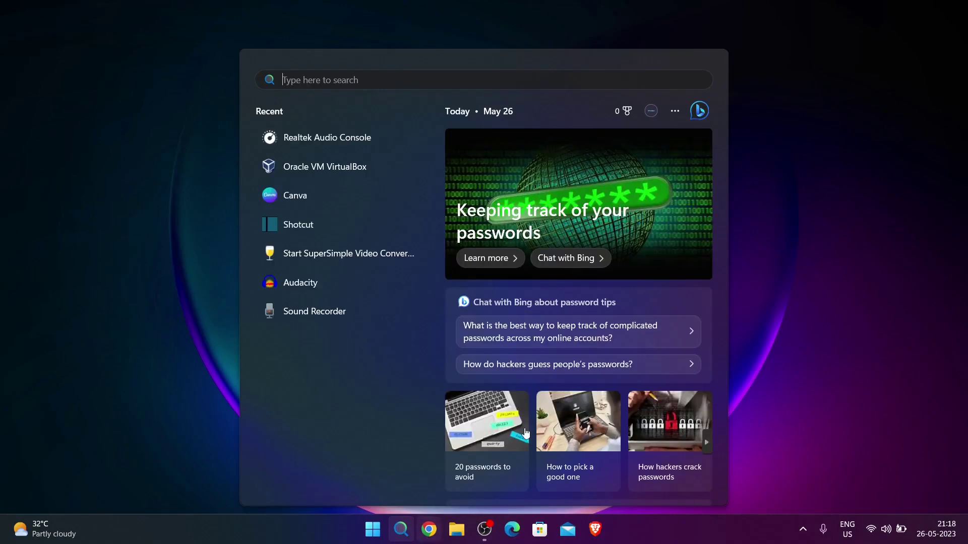
click(316, 161)
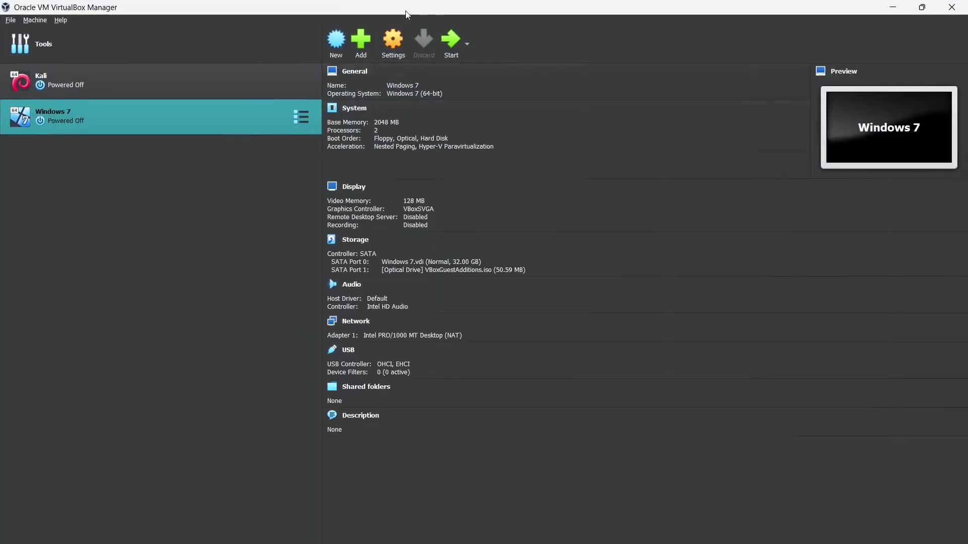
- Start creating a new virtual machine and name it Parrot OS
click(343, 45)
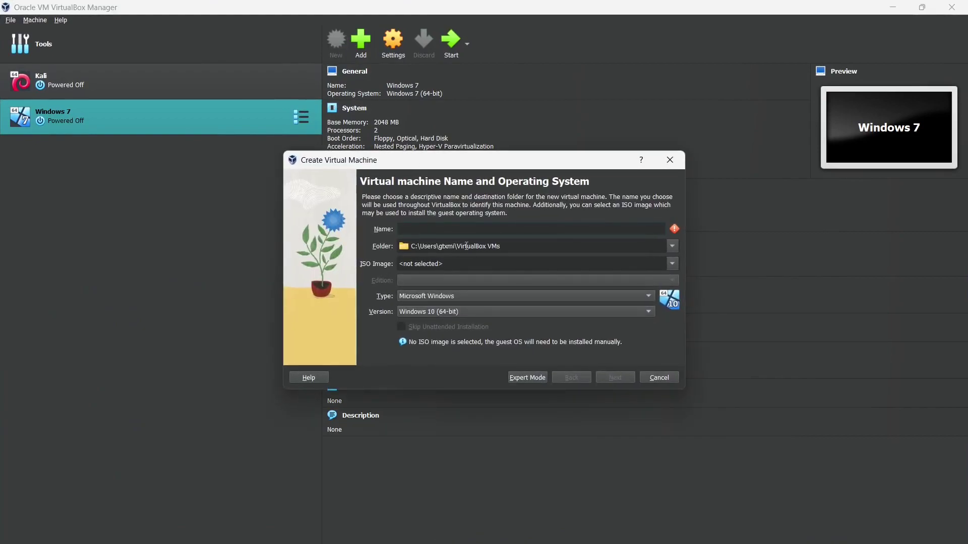
text(Parrot Os)
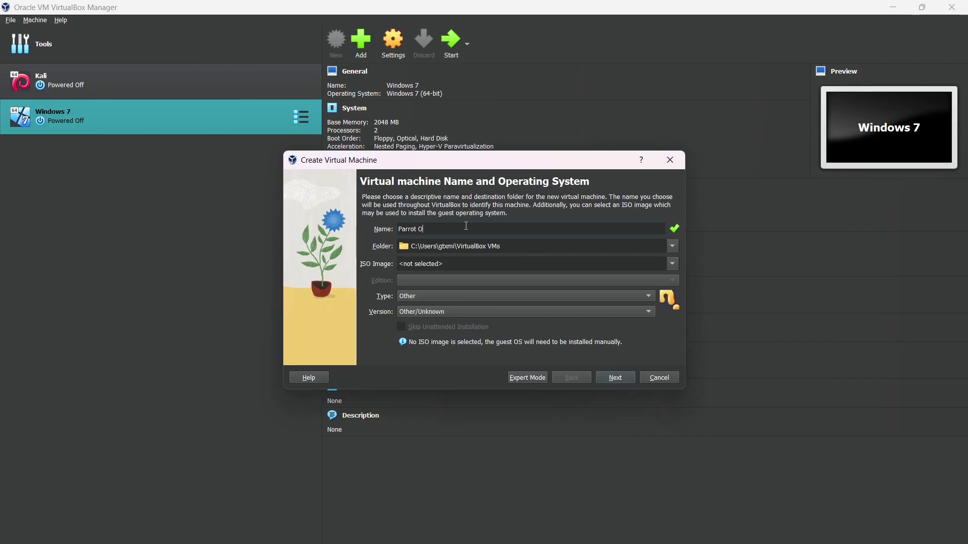
key(BackSpace)
key(BackSpace)
text(S)
- Set the new machine's folder to F:\Virtual Box\Parrot OS
click(676, 250)
click(610, 275)
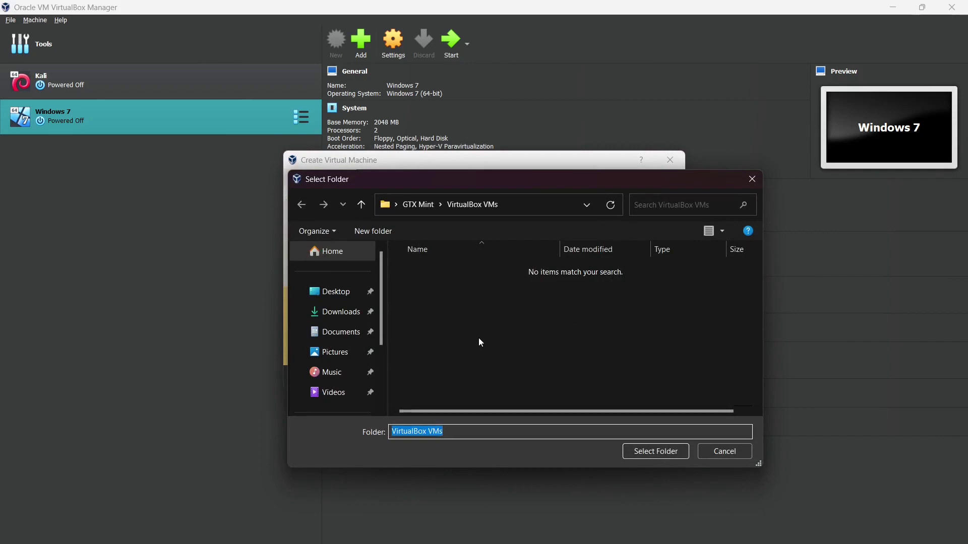
scroll(336, 362, down, 2)
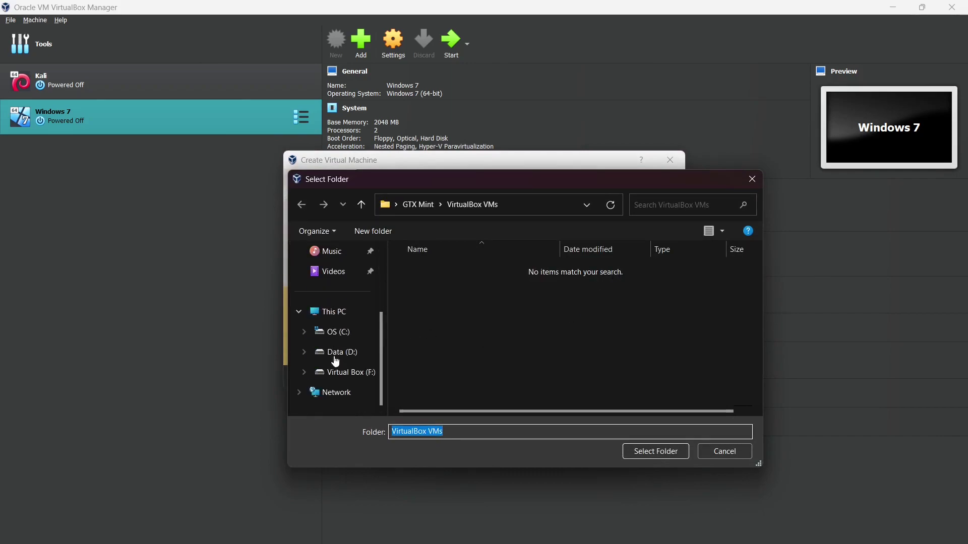
click(333, 372)
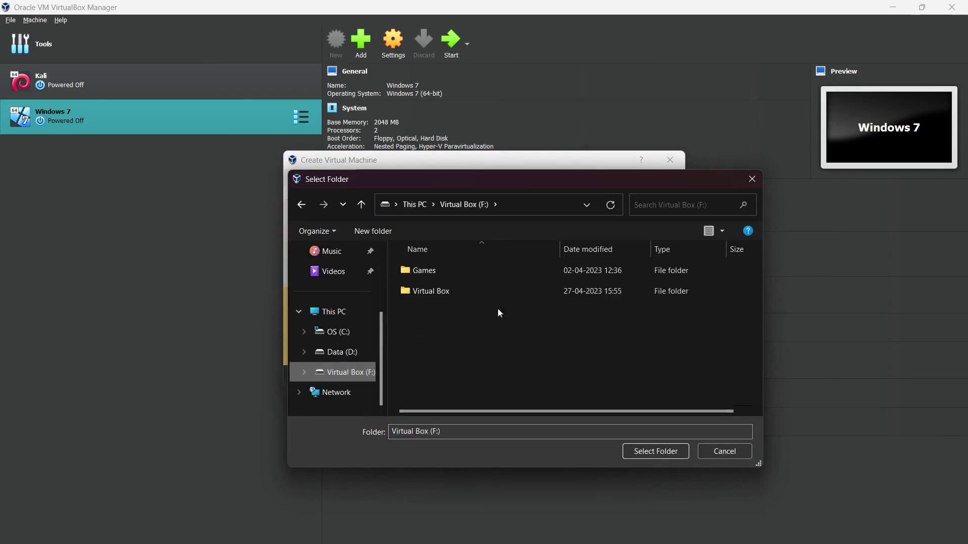
double_click(498, 284)
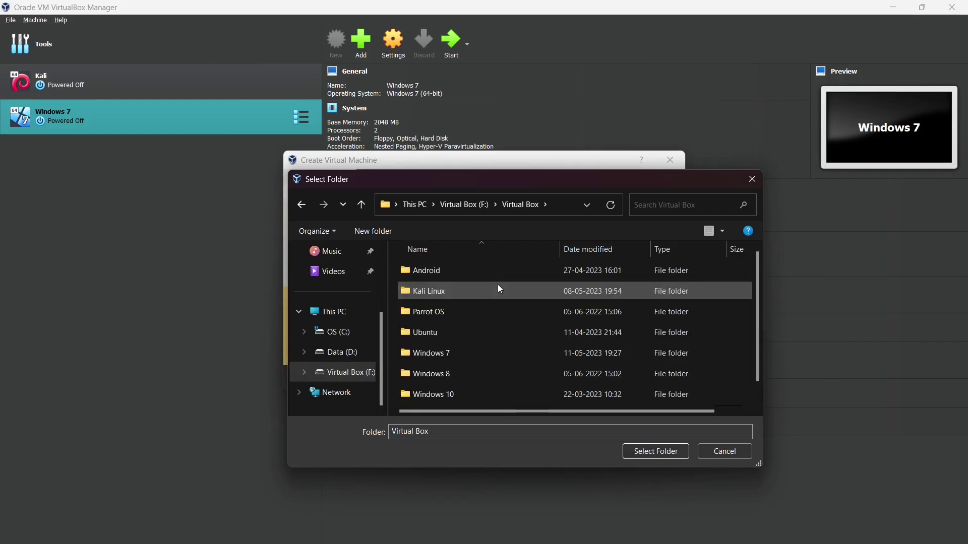
click(493, 306)
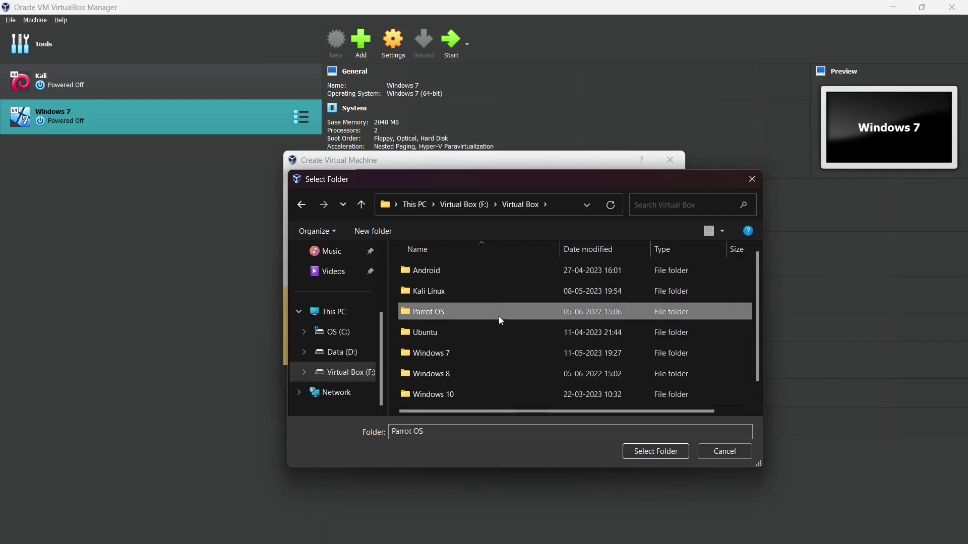
click(650, 445)
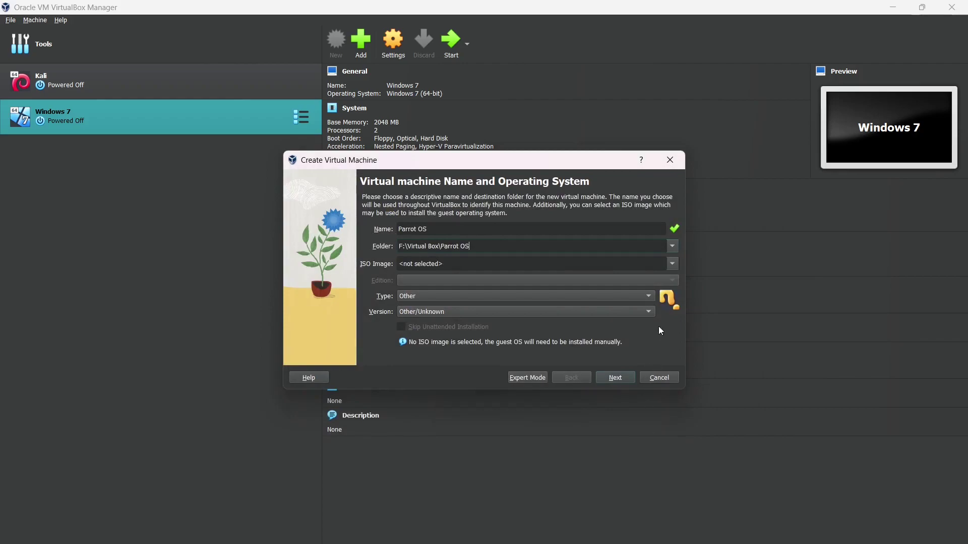
- Set the guest operating system type to Linux and the version to Debian (64-bit), and continue to the hardware settings
click(638, 296)
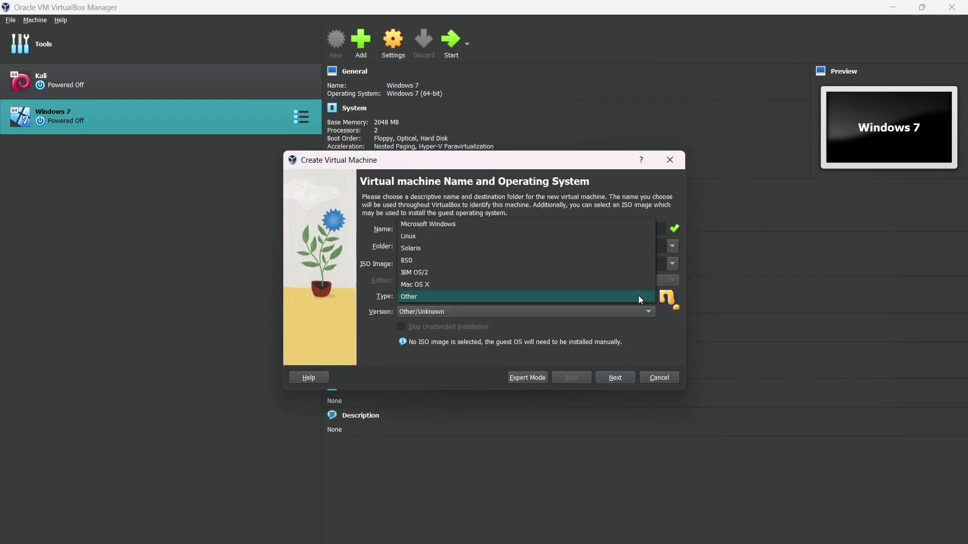
click(436, 237)
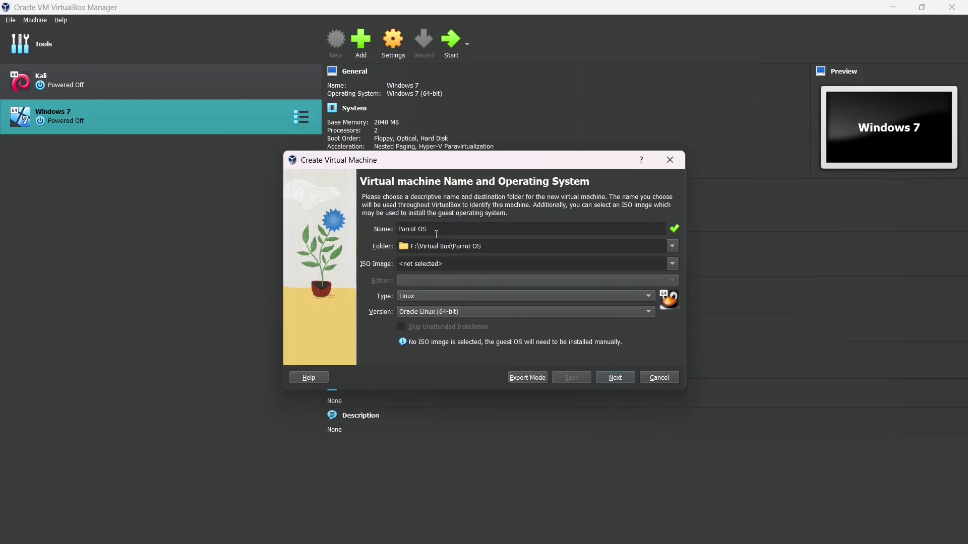
click(455, 311)
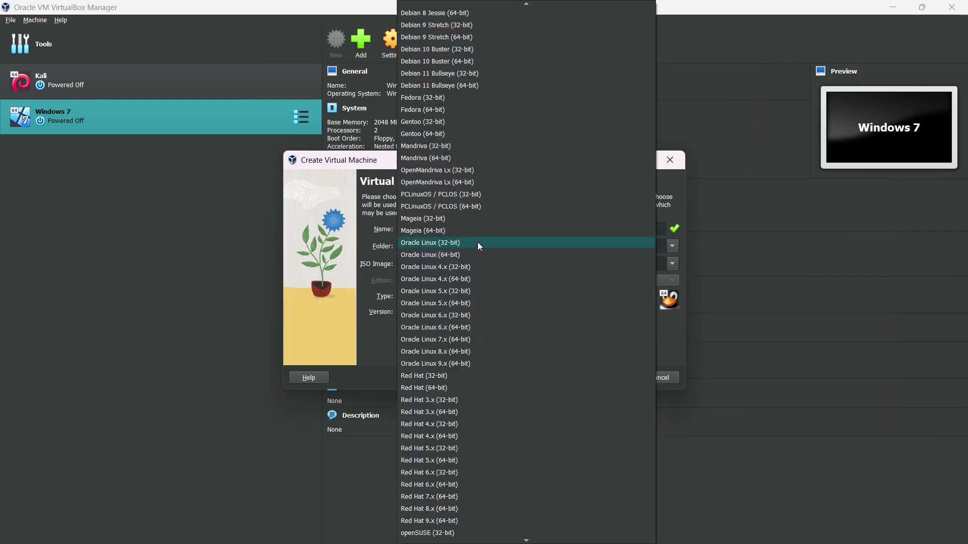
mouse_move(526, 5)
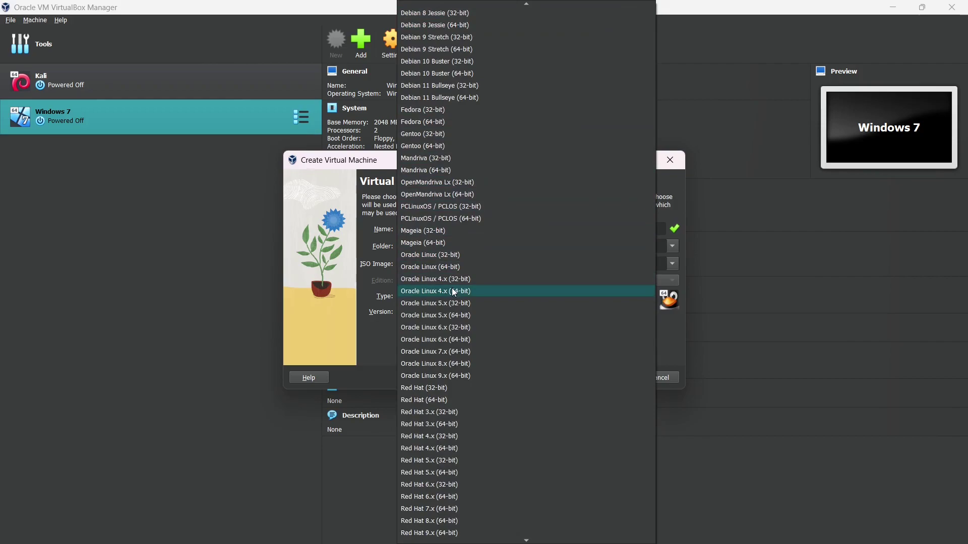
scroll(451, 288, up, 5)
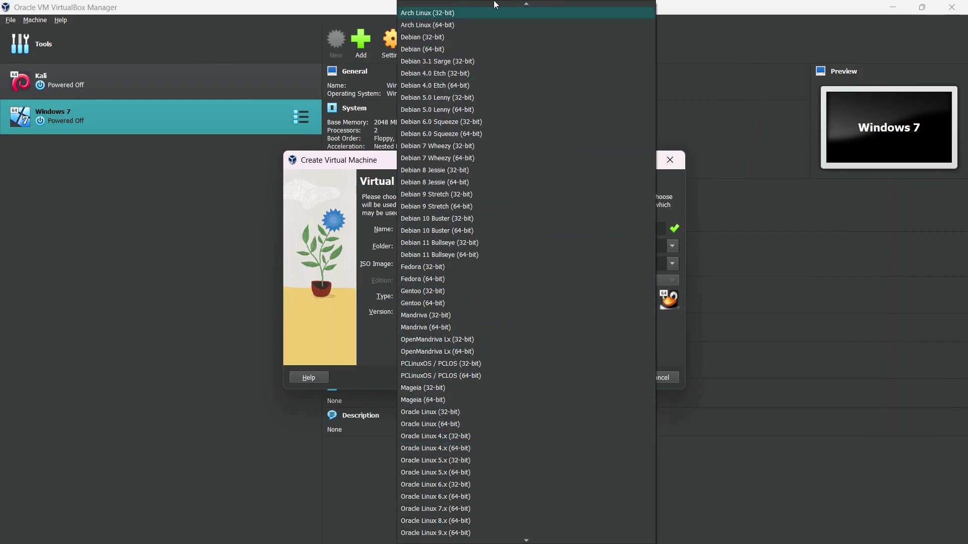
click(433, 49)
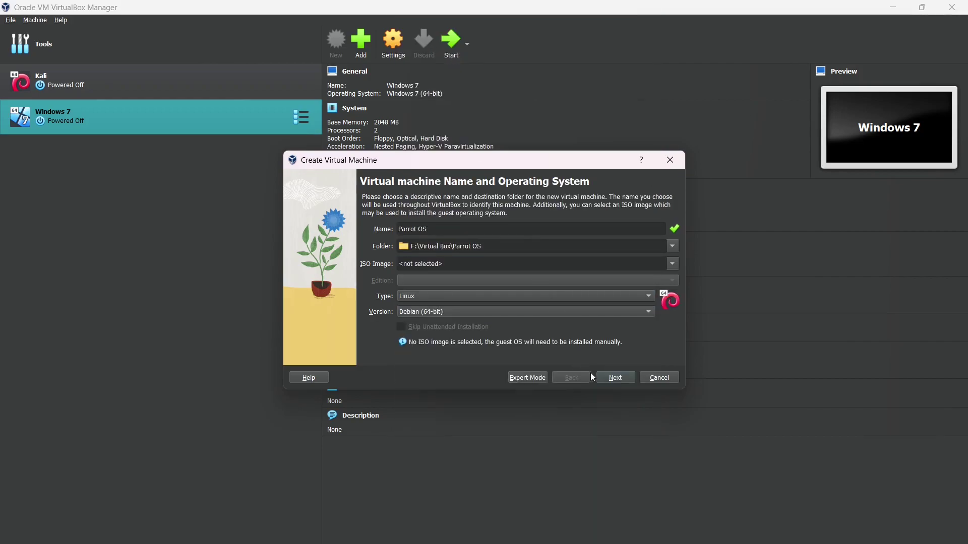
click(614, 378)
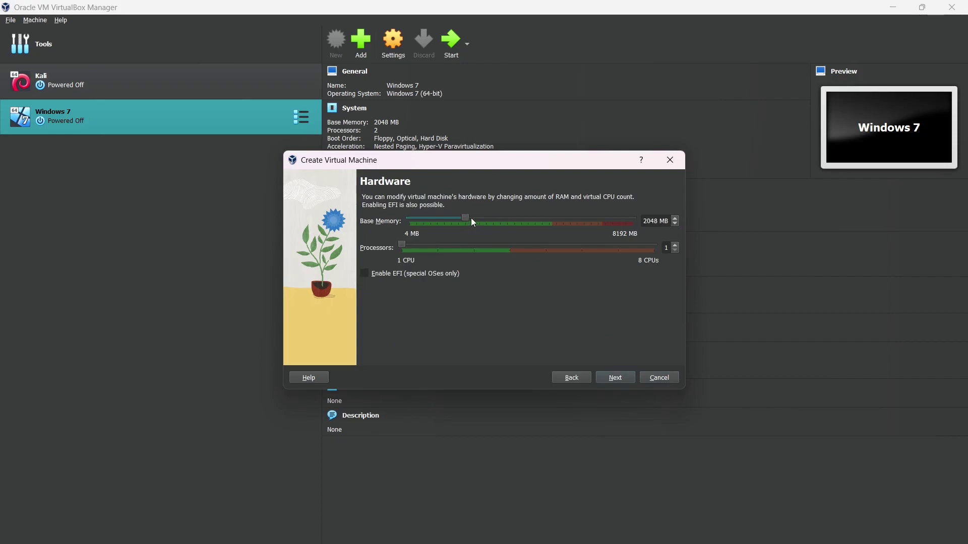
- Allocate 4096 MB of base memory and 2 processors to the machine, and continue to the virtual hard disk settings
drag(463, 217, 518, 217)
click(436, 243)
click(437, 242)
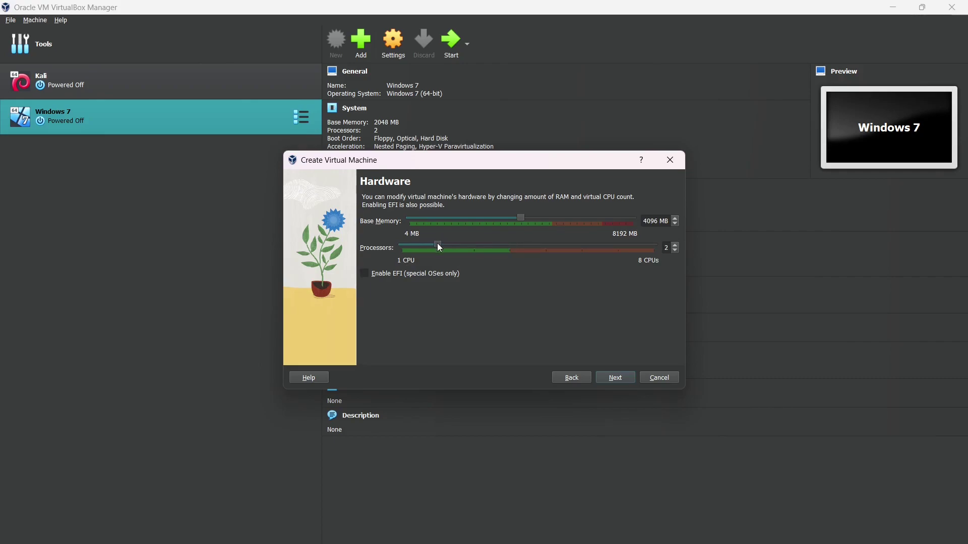
click(614, 380)
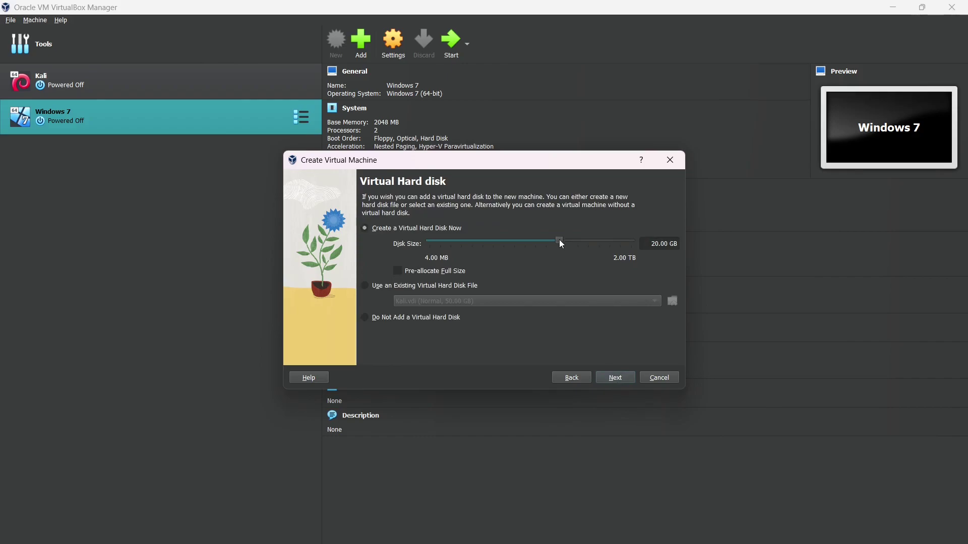
- Set the new virtual hard disk's size to 30.72 GB and finish creating the machine
drag(559, 241, 567, 240)
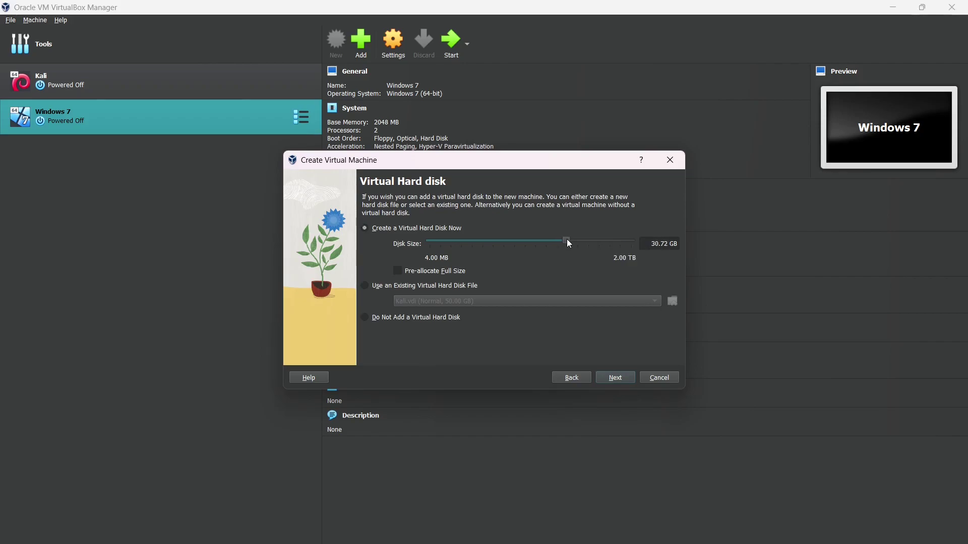
click(620, 373)
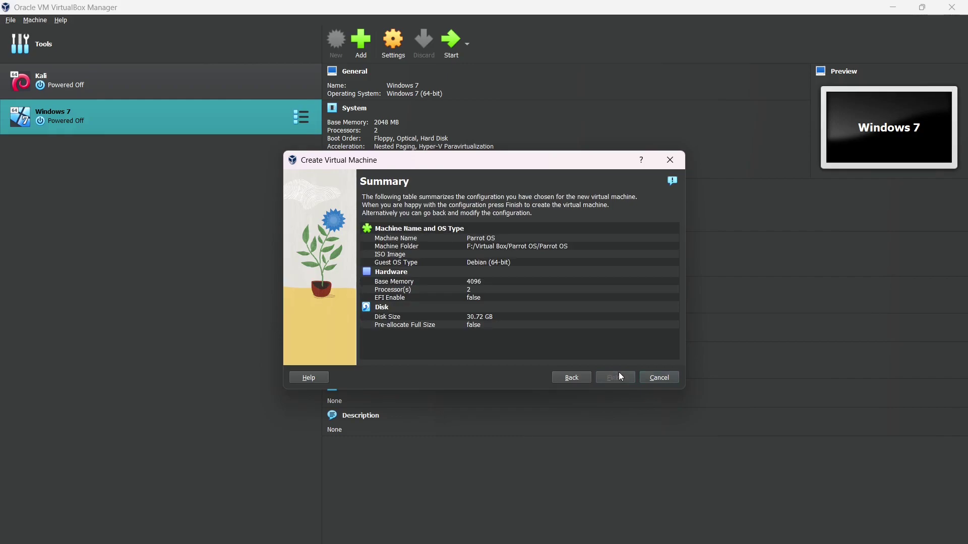
click(619, 373)
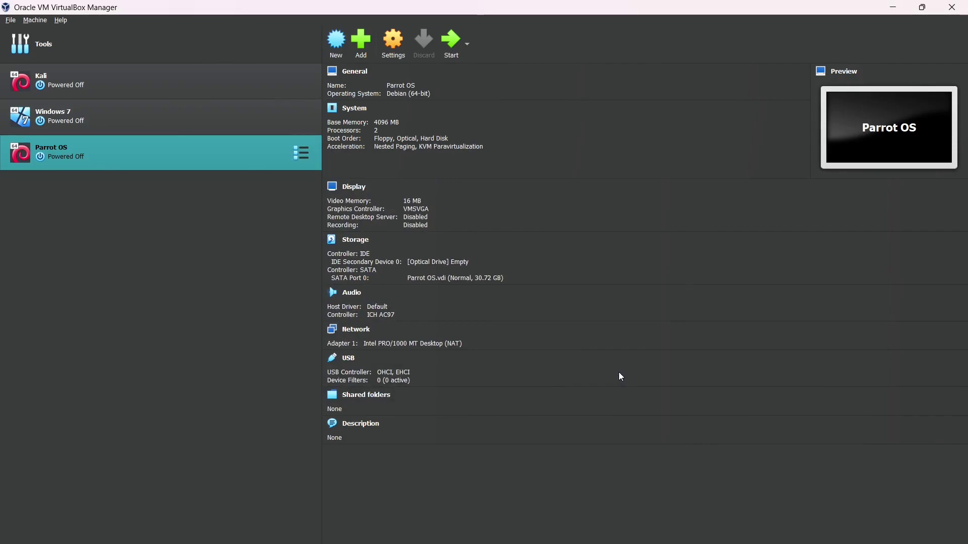
- In the Parrot OS machine's advanced general settings, set both Shared Clipboard and Drag'n'Drop to Bidirectional
click(391, 53)
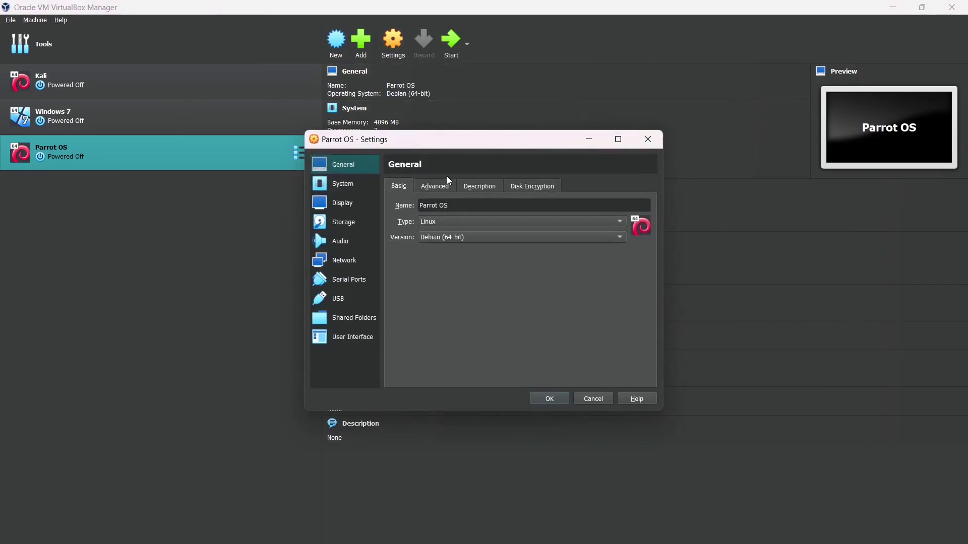
click(431, 188)
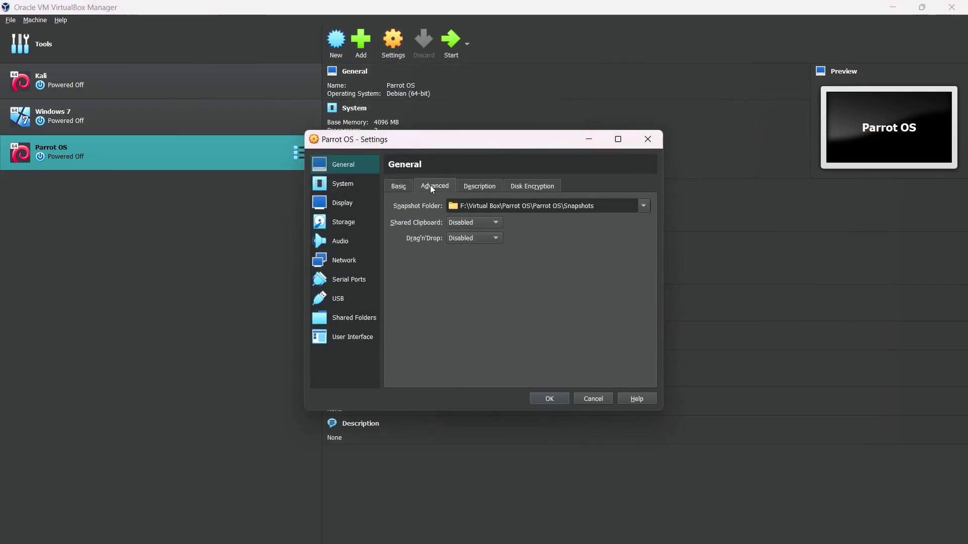
click(467, 225)
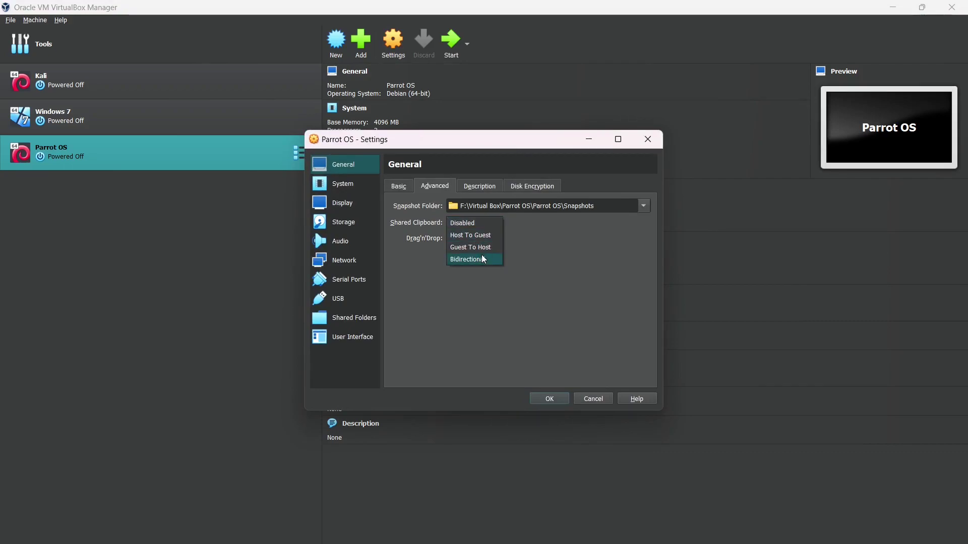
click(482, 258)
click(471, 238)
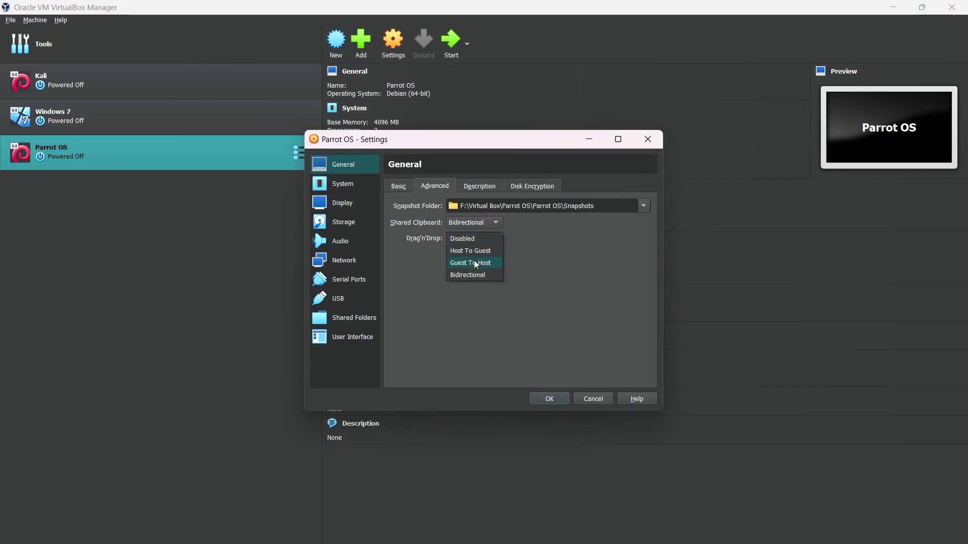
click(478, 275)
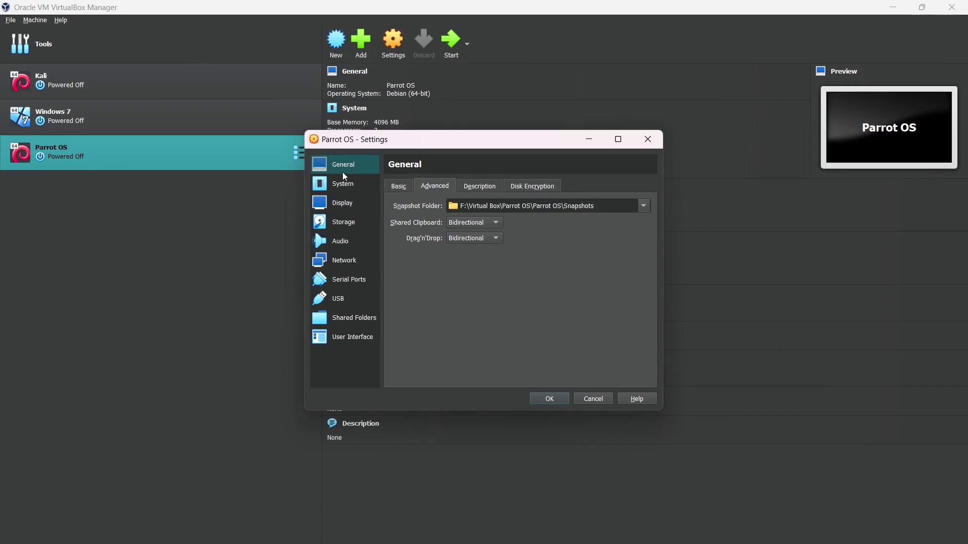
- Review the machine's motherboard and processor settings, and set the display's video memory to 128 MB
click(351, 186)
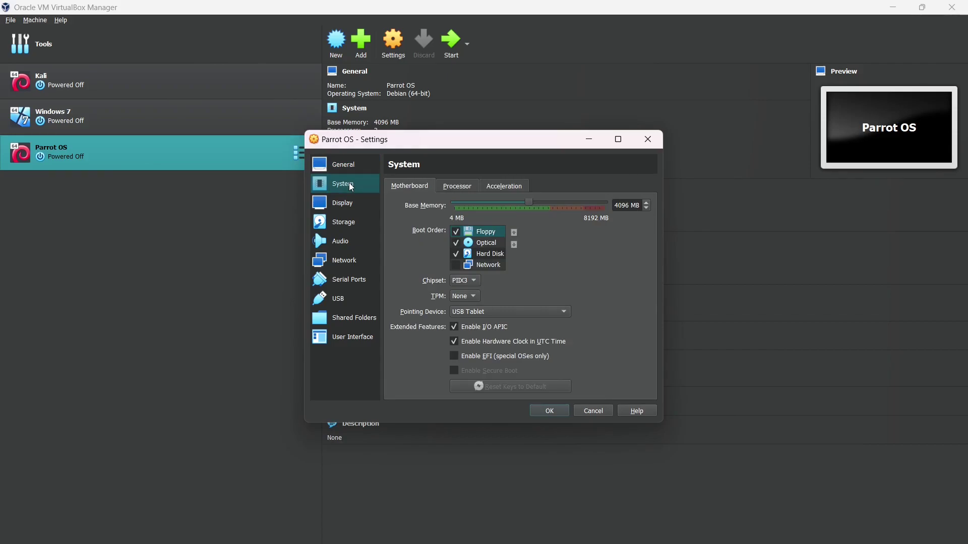
click(461, 190)
click(425, 185)
click(355, 225)
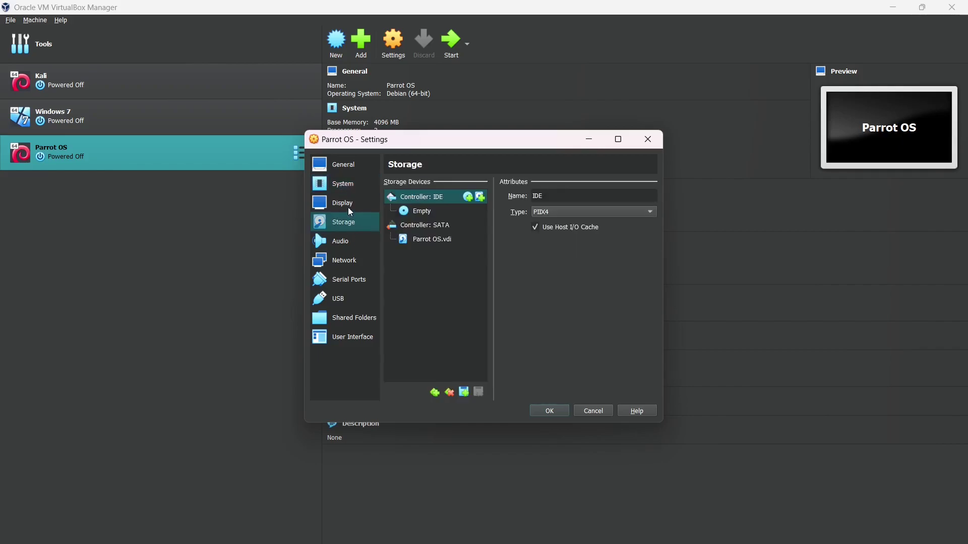
click(348, 205)
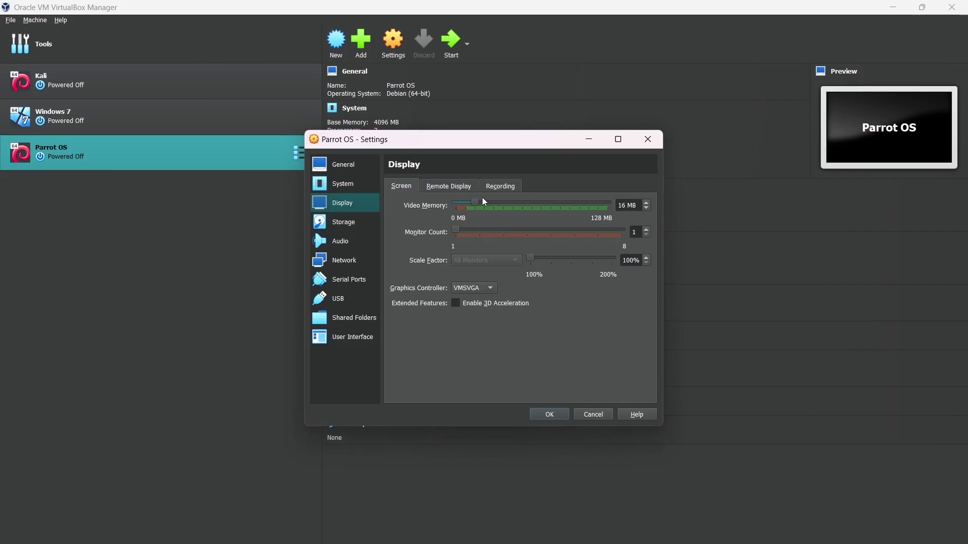
drag(481, 206, 607, 204)
- Attach the Parrot-security-5.3_amd64 disc image to the empty IDE optical drive and save the machine's settings
click(347, 224)
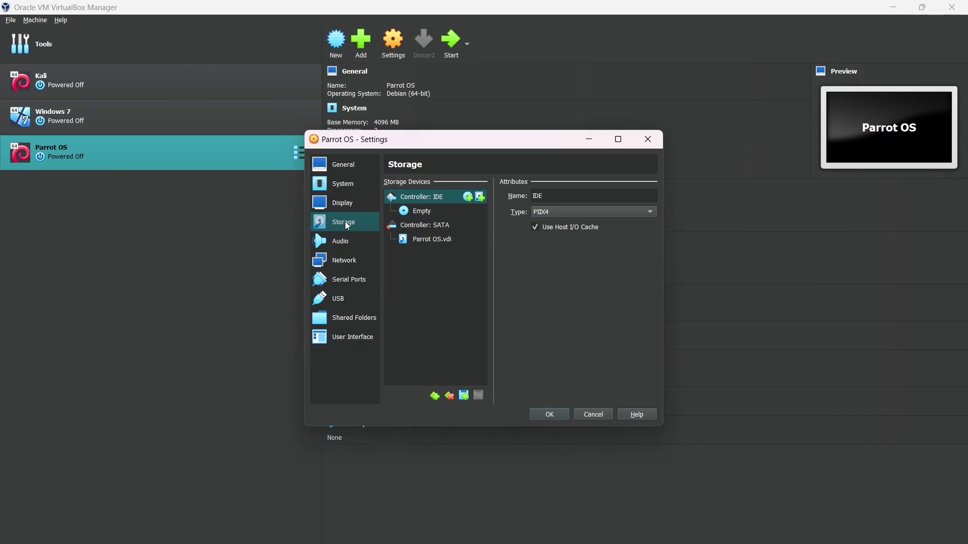
click(417, 210)
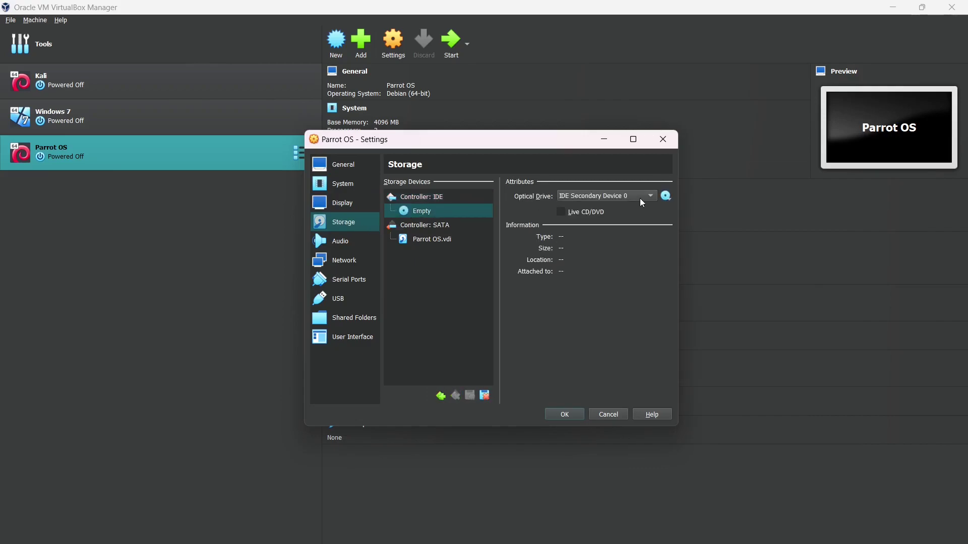
click(666, 195)
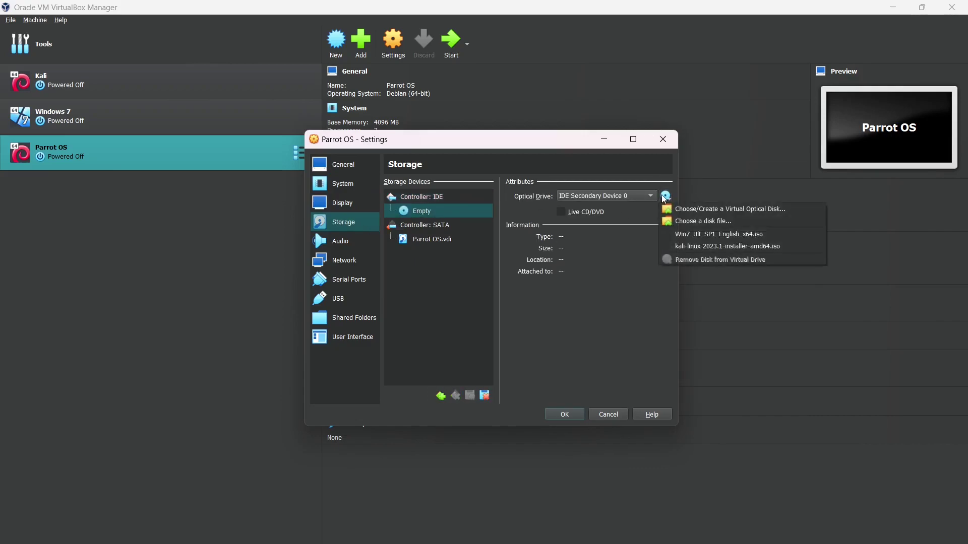
click(686, 222)
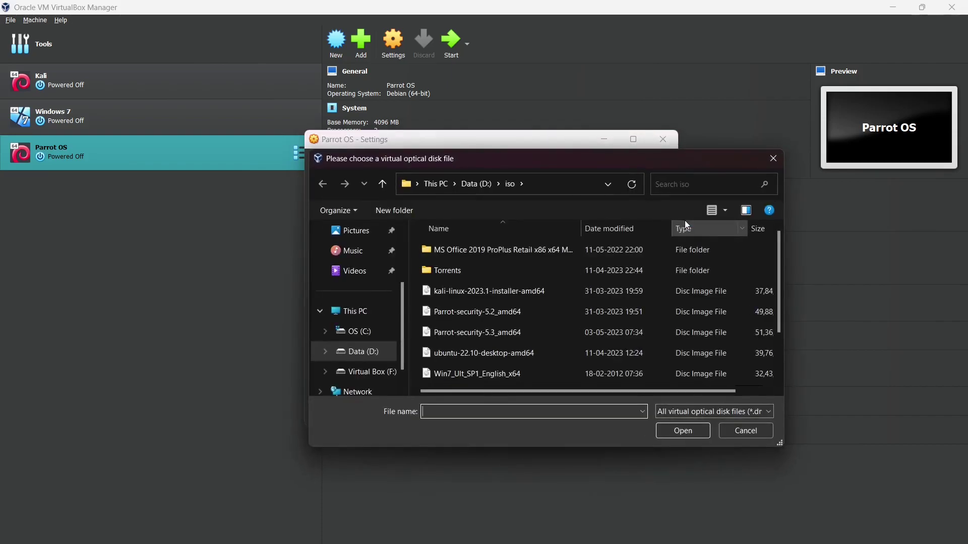
click(513, 310)
click(519, 331)
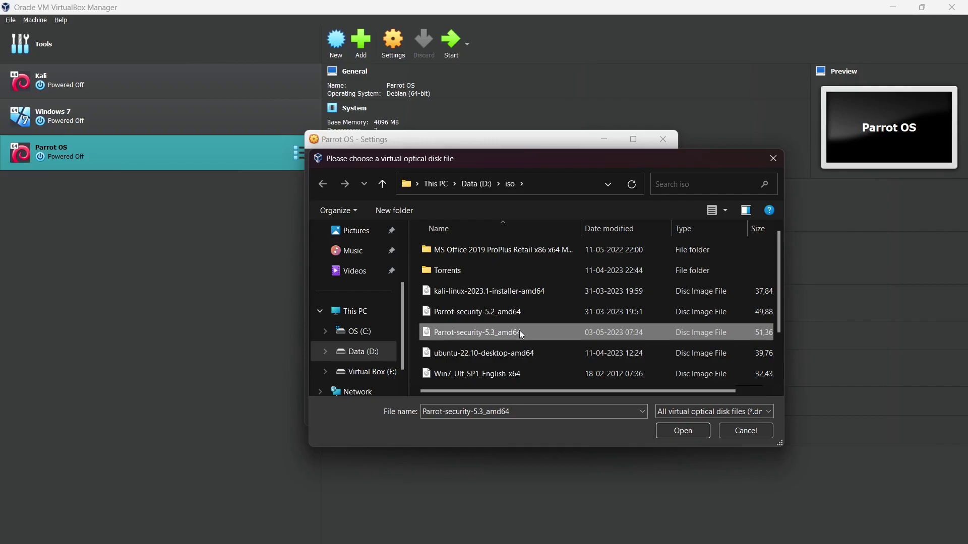
click(662, 427)
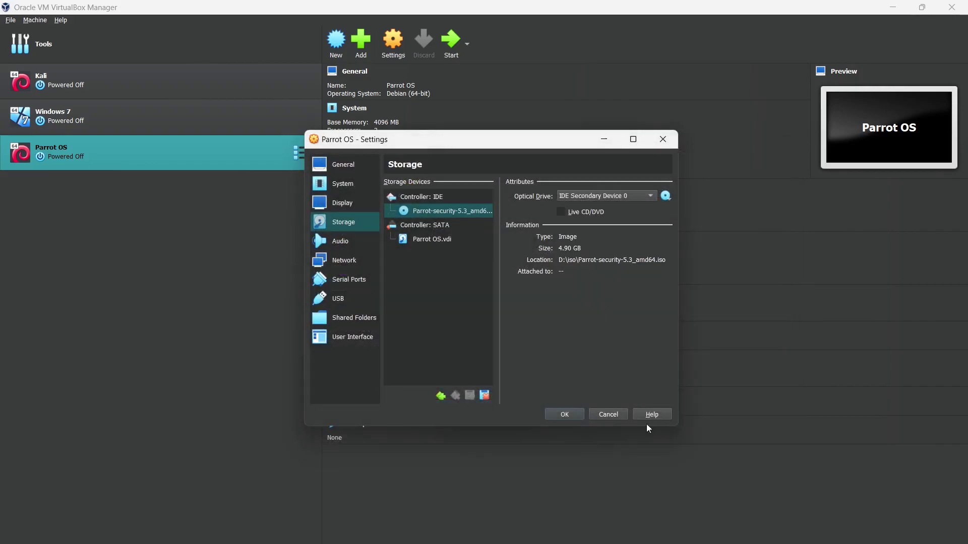
click(572, 412)
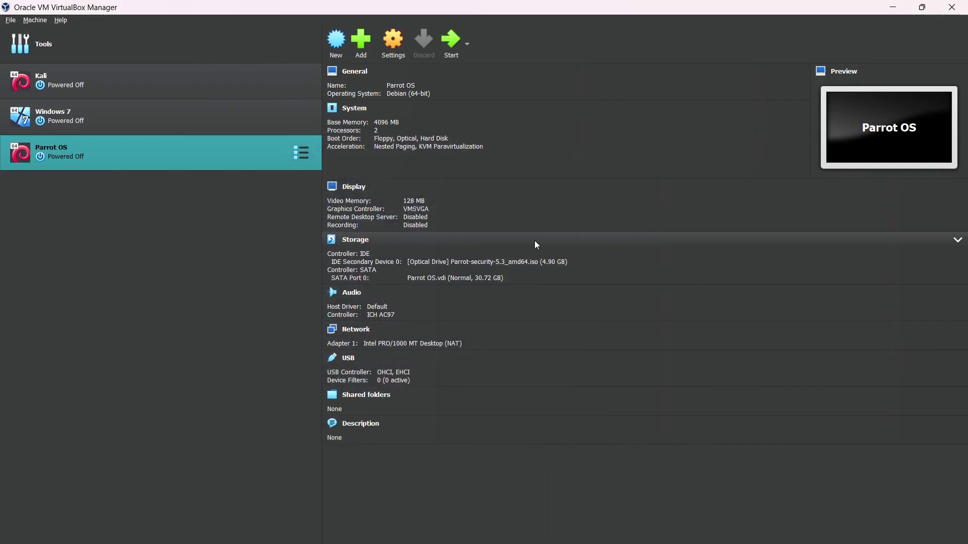
- Start the Parrot OS machine, maximize its window and boot the Try / Install entry
click(452, 50)
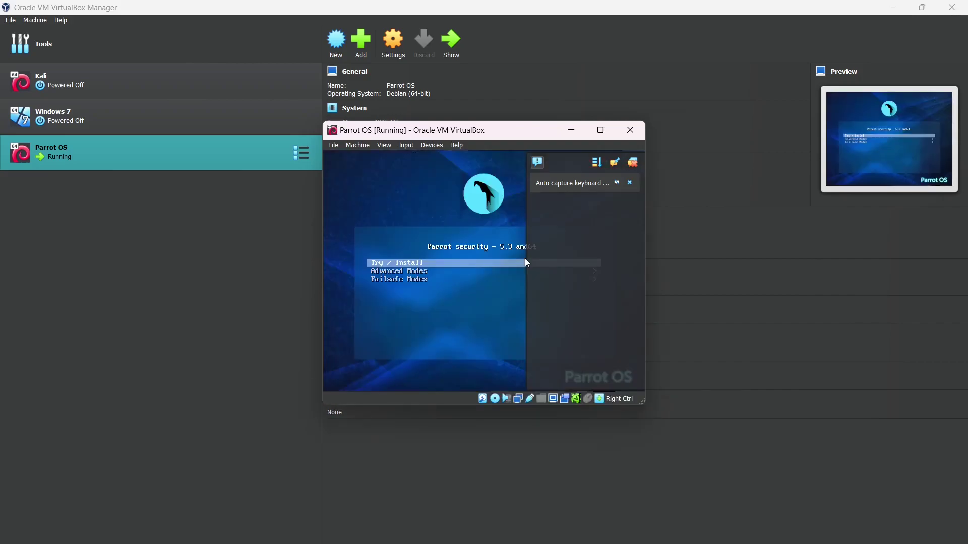
click(600, 131)
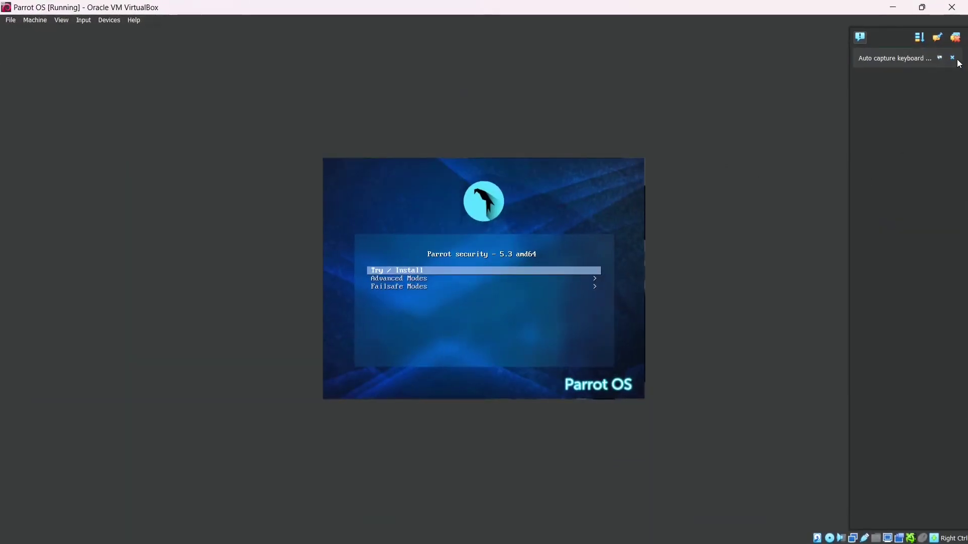
click(952, 58)
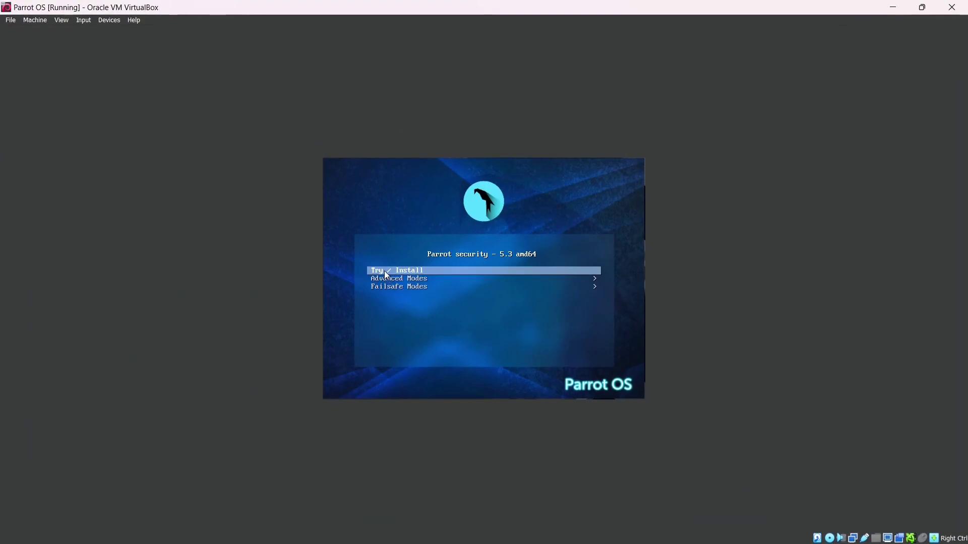
key(Return)
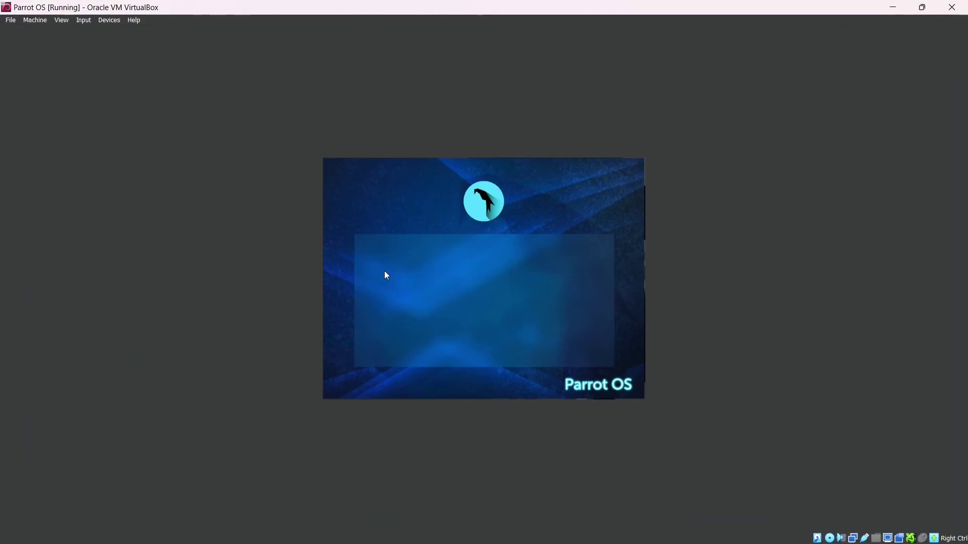
- Restore the machine window to its smaller size, dismiss the mouse integration notification and move the window aside
click(923, 6)
mouse_move(925, 2)
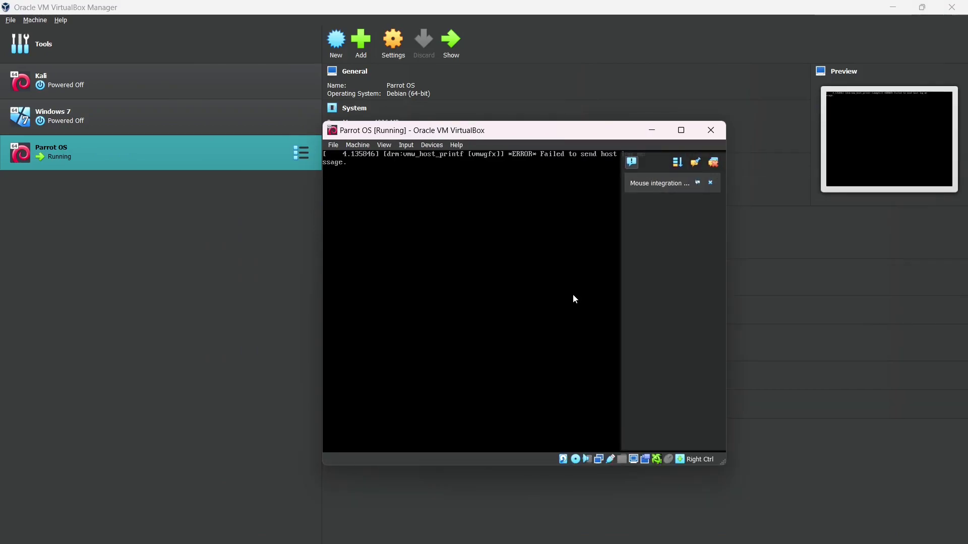
click(711, 182)
drag(590, 129, 507, 99)
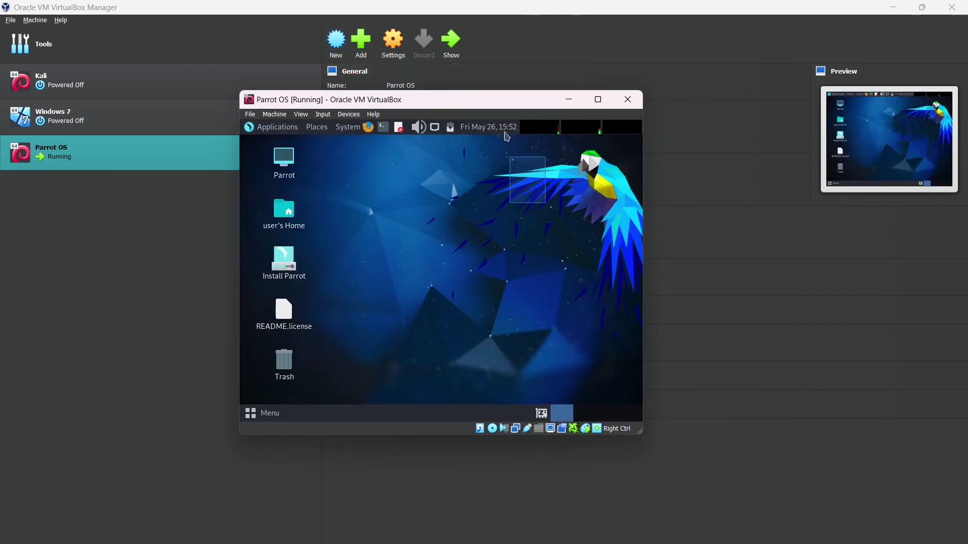
- Launch the Parrot installer from the live desktop, maximize the machine window and continue with American English as the language
click(287, 258)
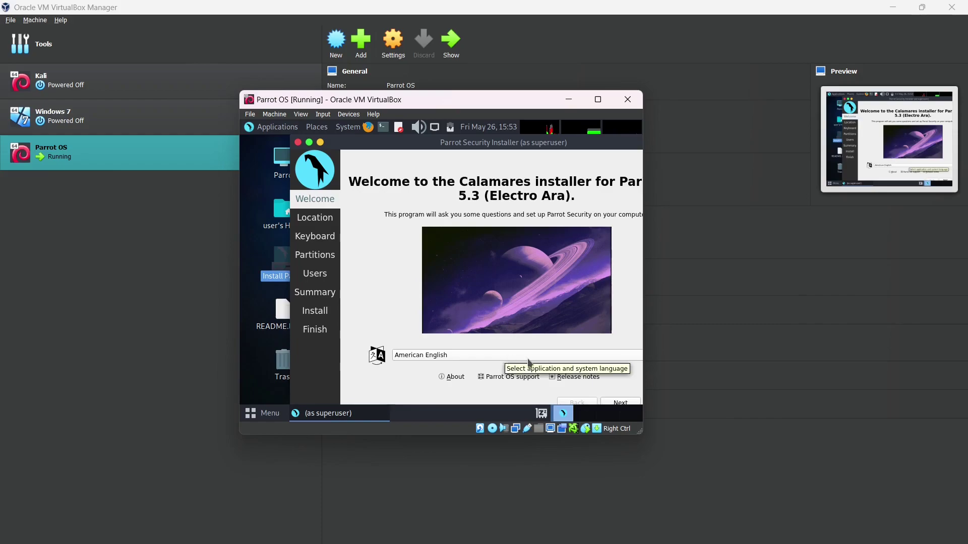
click(597, 99)
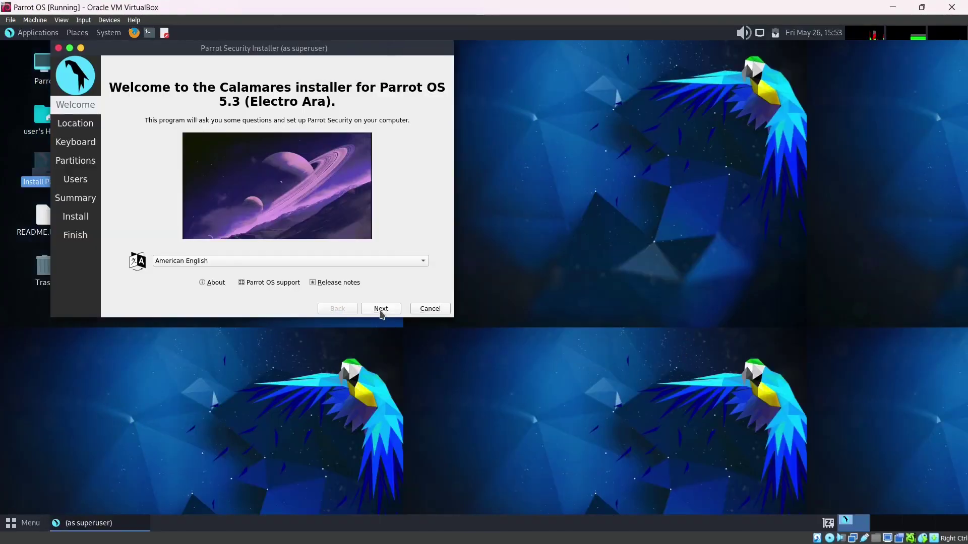
click(381, 309)
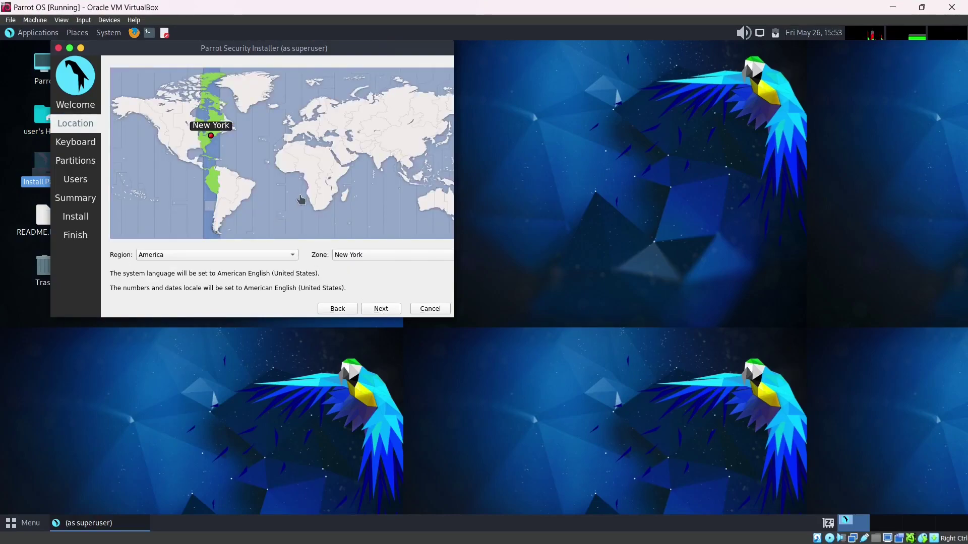
- Set the installation's location to region Asia and zone Kolkata, and continue to the keyboard settings
click(379, 162)
click(386, 158)
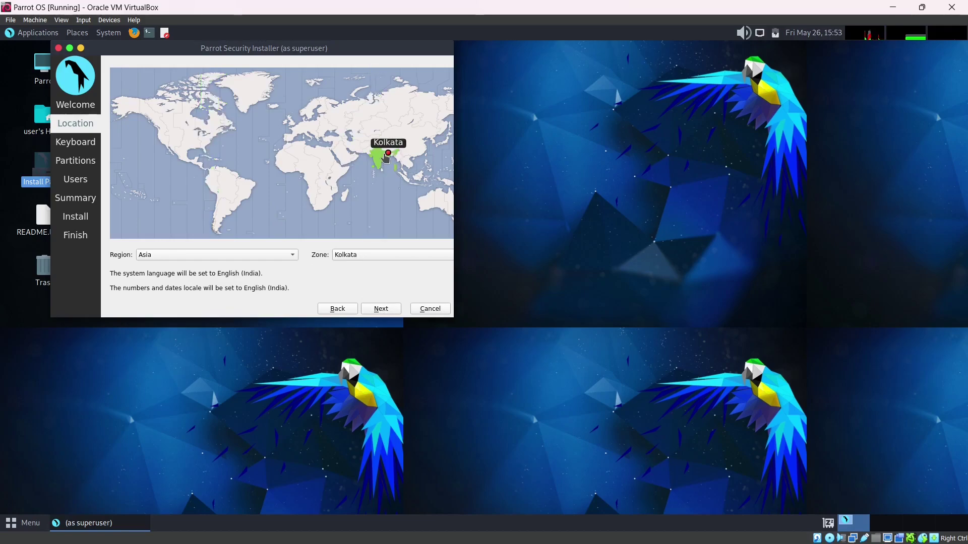
click(382, 309)
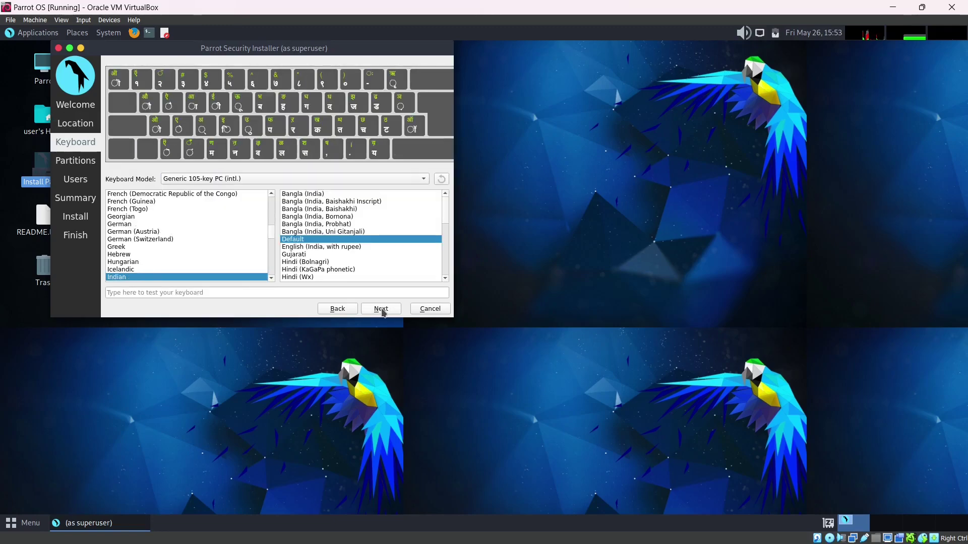
- Test the default Indian keyboard layout with sample text and clear the test field
click(353, 291)
text(बहिदुहग)
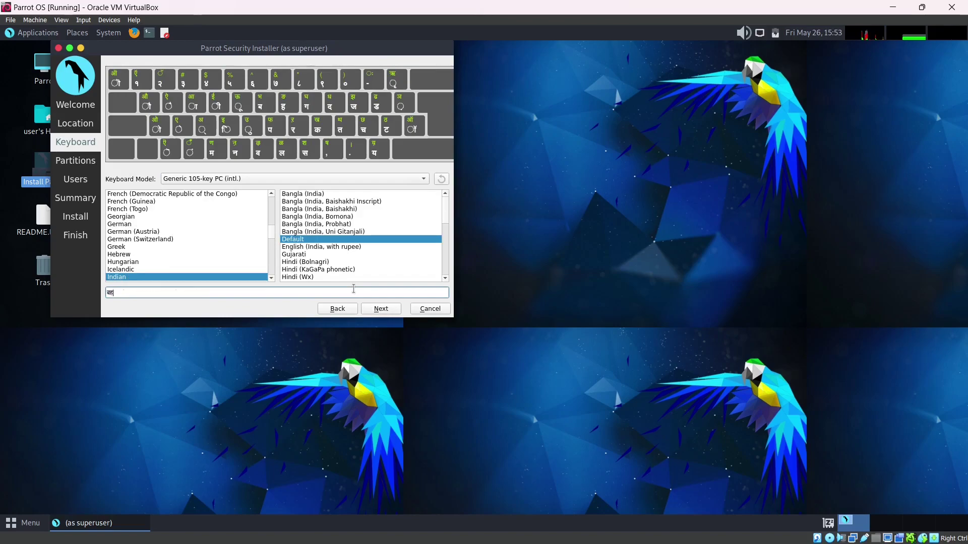
text(वठवपत)
key(BackSpace)
key(BackSpace)
key(BackSpace)
key(BackSpace)
key(BackSpace)
key(BackSpace)
key(BackSpace)
key(BackSpace)
key(BackSpace)
key(BackSpace)
key(BackSpace)
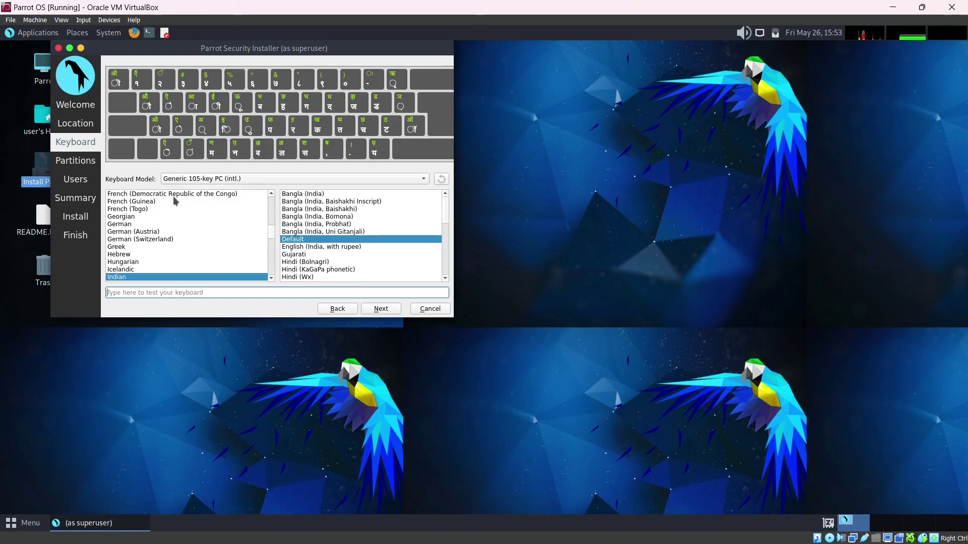
- Choose the English (US) keyboard layout with the Default variant and continue to the partition settings
scroll(173, 201, up, 2)
scroll(184, 204, up, 2)
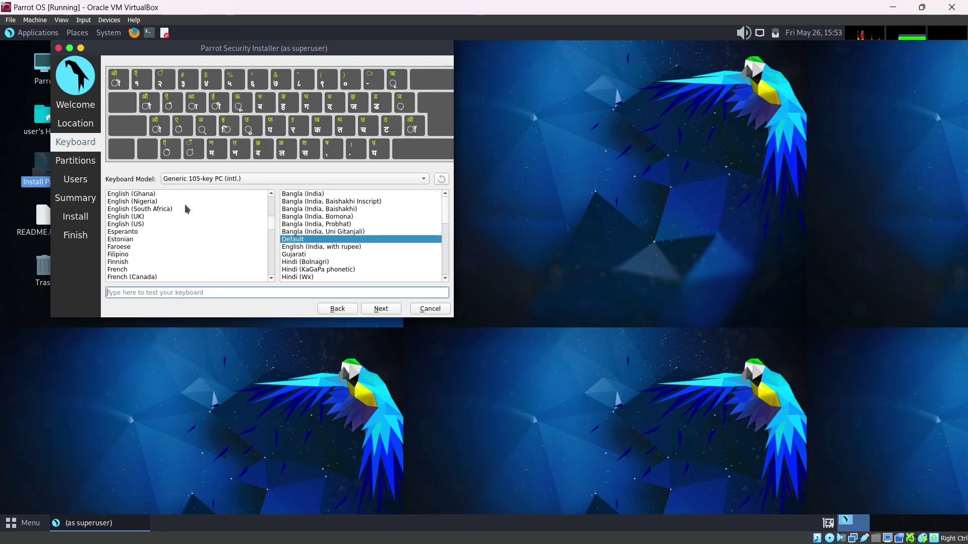
scroll(142, 222, up, 1)
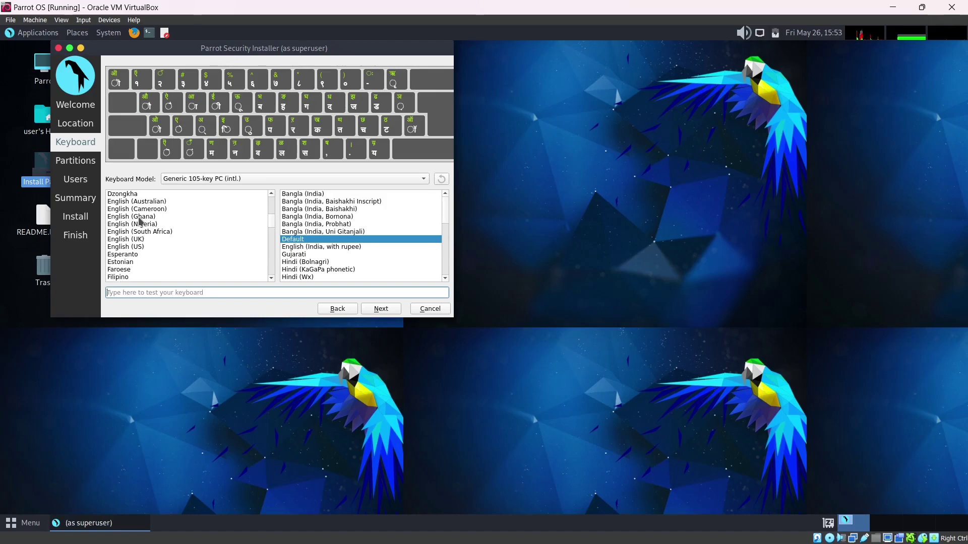
click(142, 248)
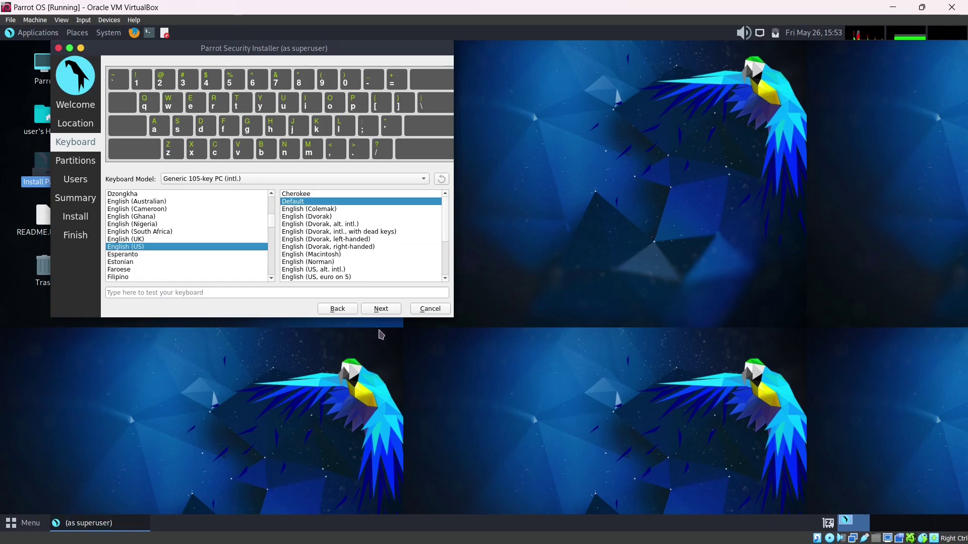
click(378, 311)
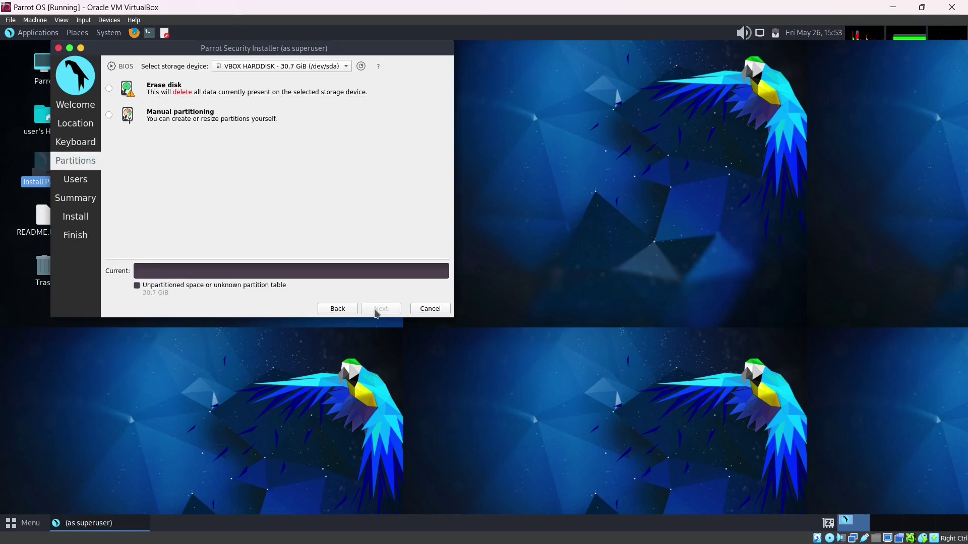
- Choose to erase the disk with the Swap (with Hibernate) option and continue to the user settings
click(165, 91)
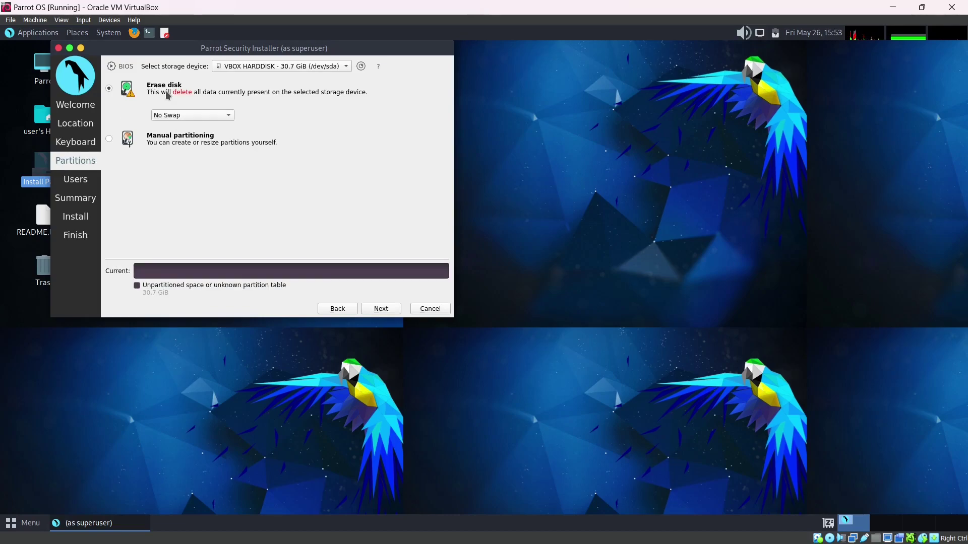
click(193, 116)
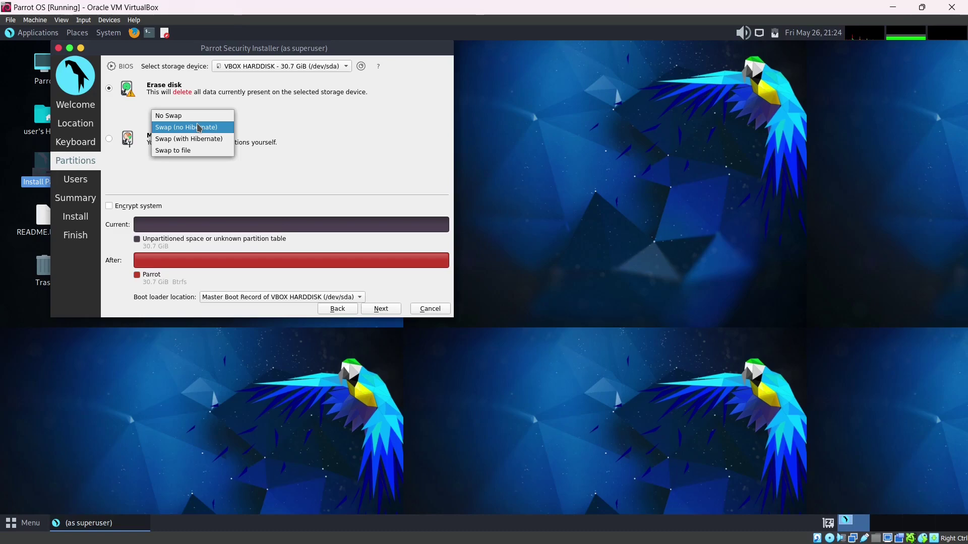
click(210, 150)
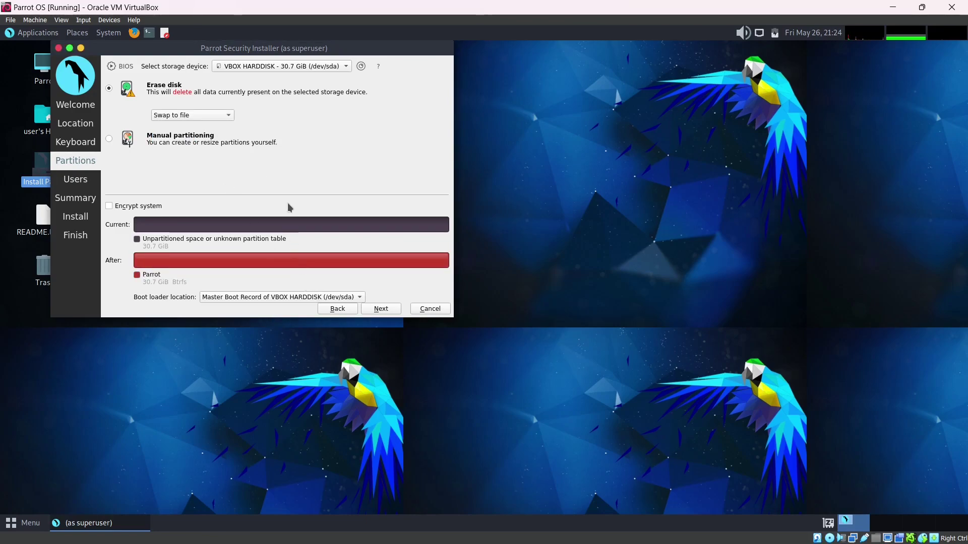
click(221, 116)
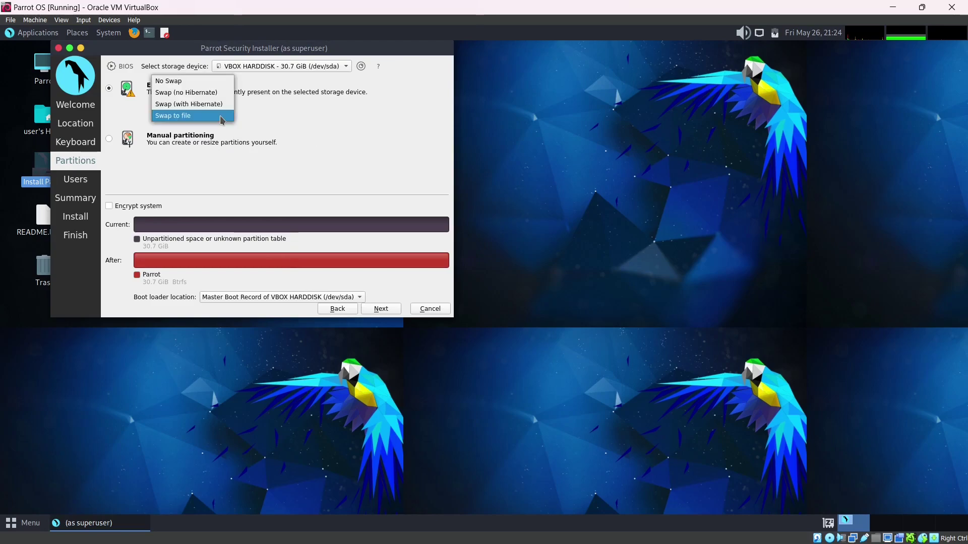
click(180, 104)
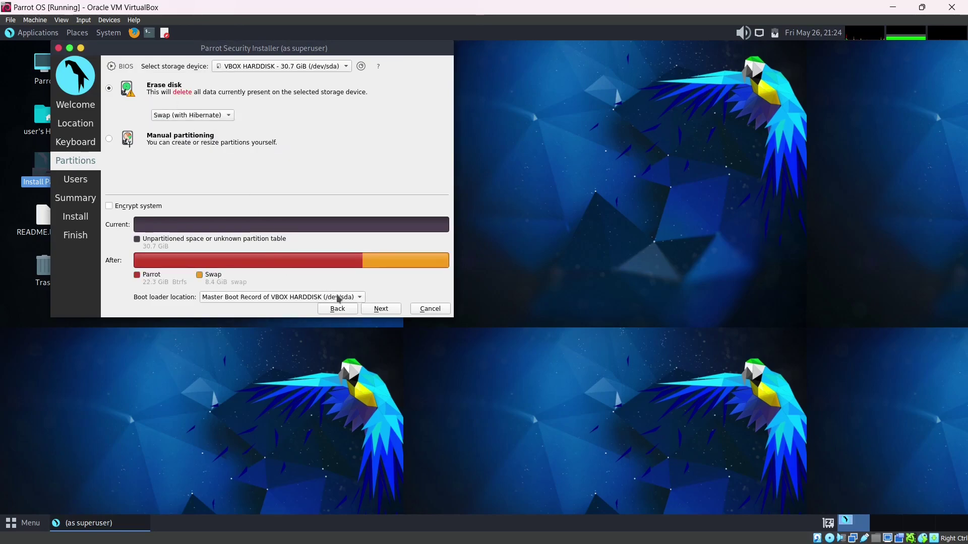
click(381, 309)
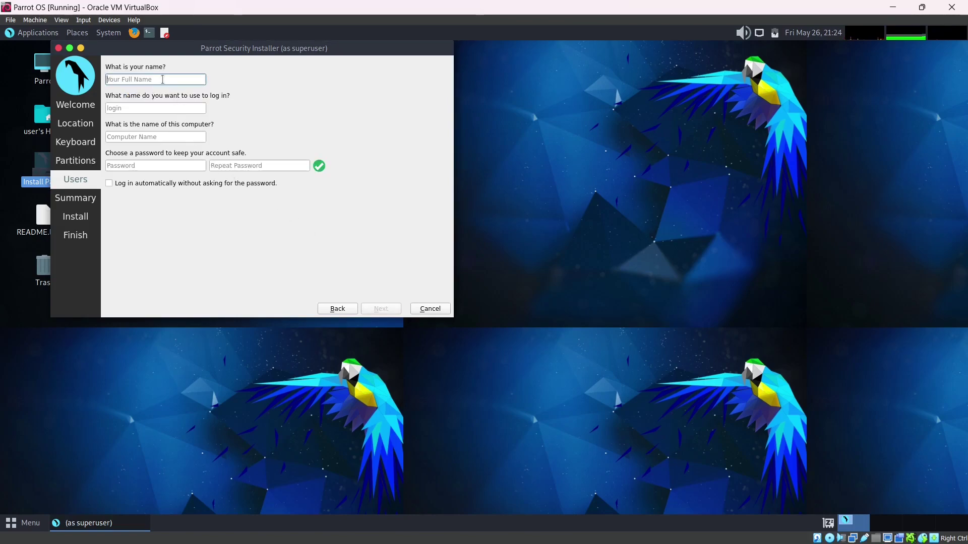
- Enter GTXMint as the new user's name in the installer's user settings
text(GTX)
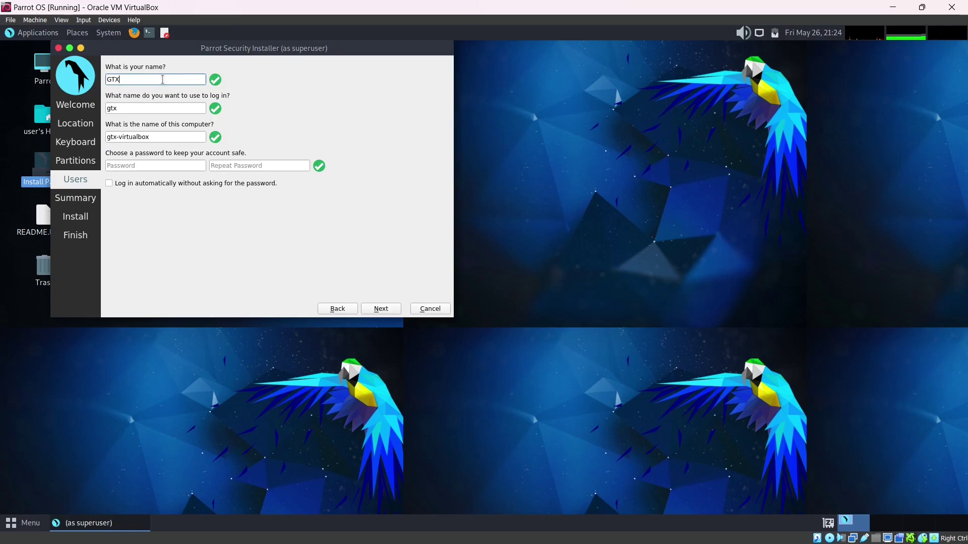
text(Mint)
click(156, 160)
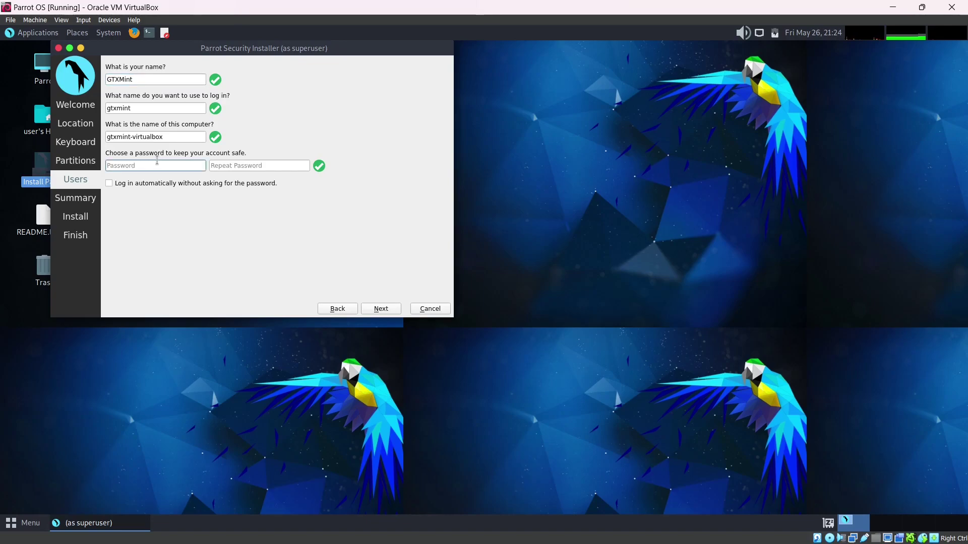
drag(145, 108, 101, 79)
double_click(126, 108)
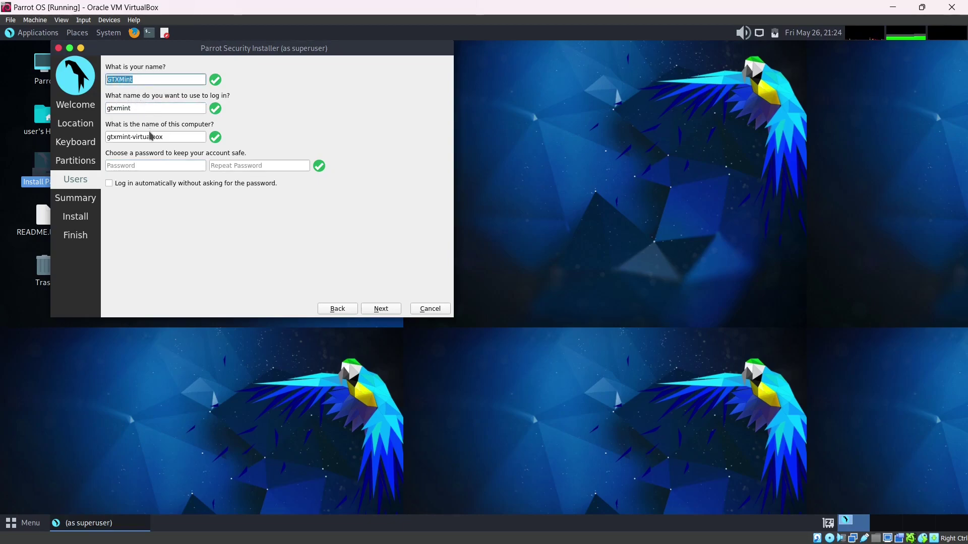
- Enter and repeat the account password for the new user, and continue to the installation summary
click(155, 165)
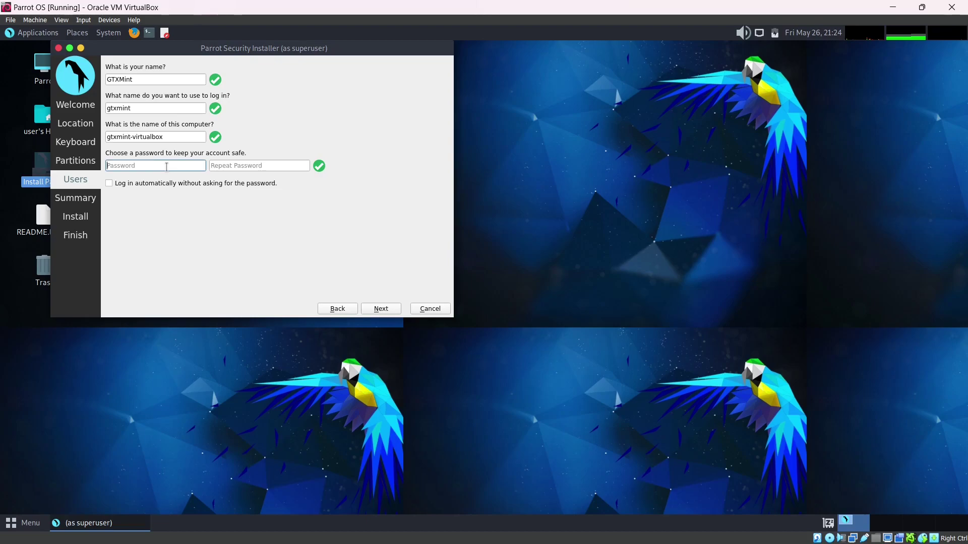
text(•••)
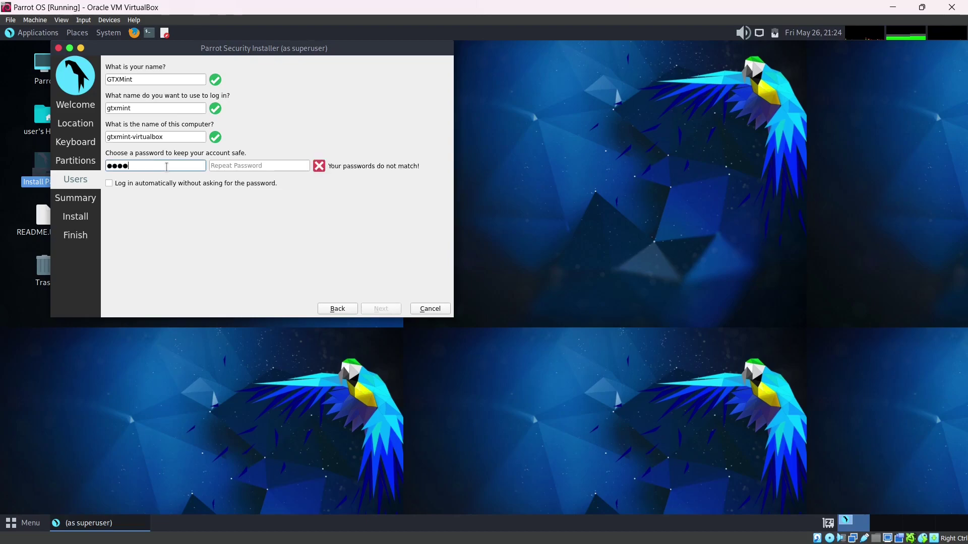
click(244, 166)
text(••••)
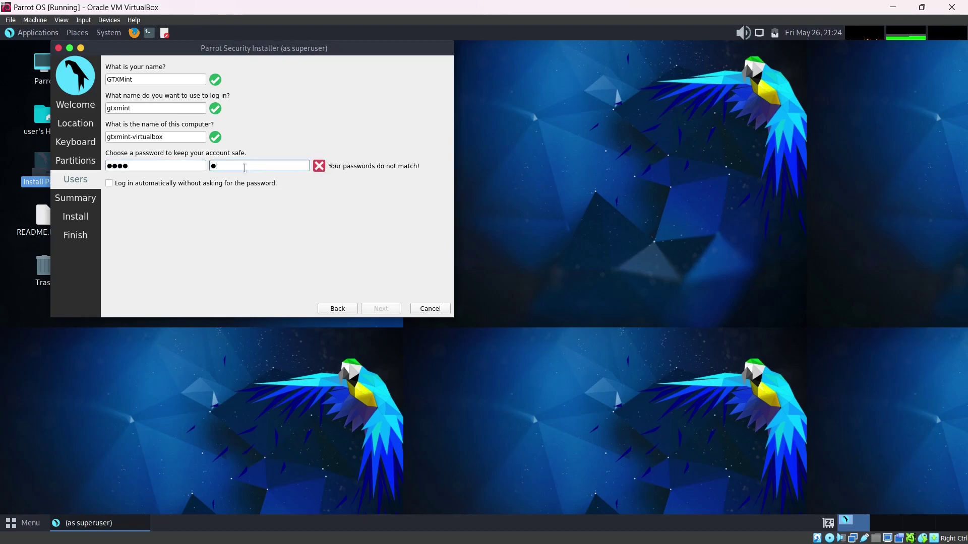
click(163, 187)
click(163, 185)
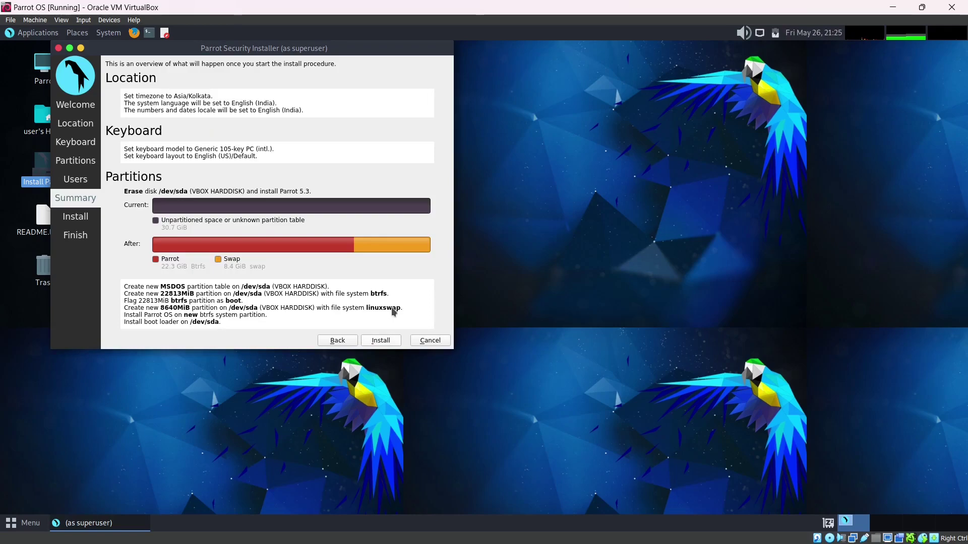
- Start the Parrot 5.3 installation, confirming the disk changes, and enlarge the installer window
click(376, 340)
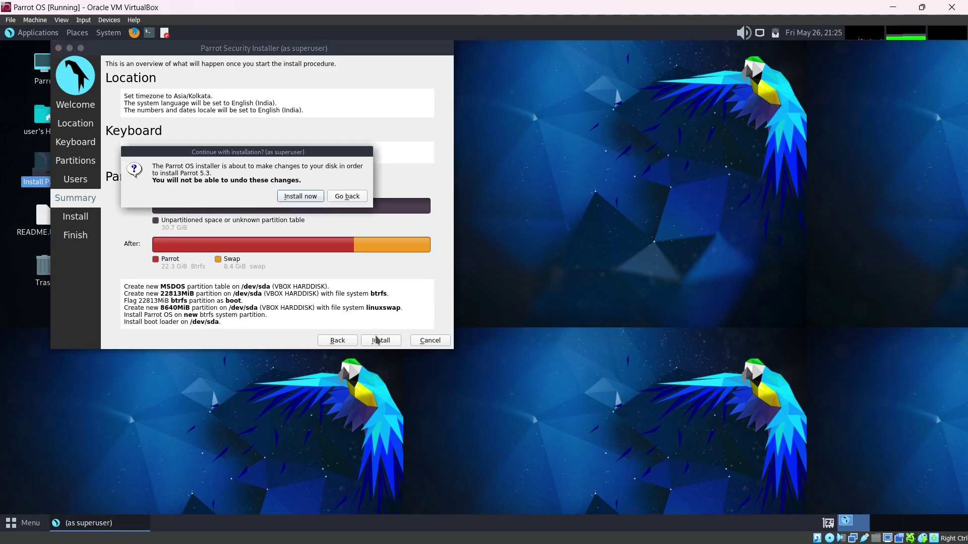
click(302, 196)
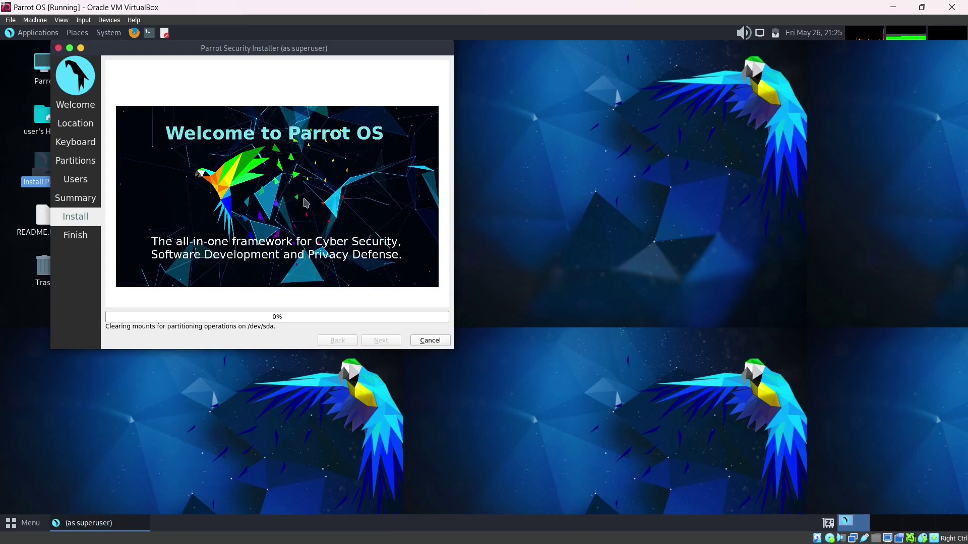
drag(452, 347, 630, 407)
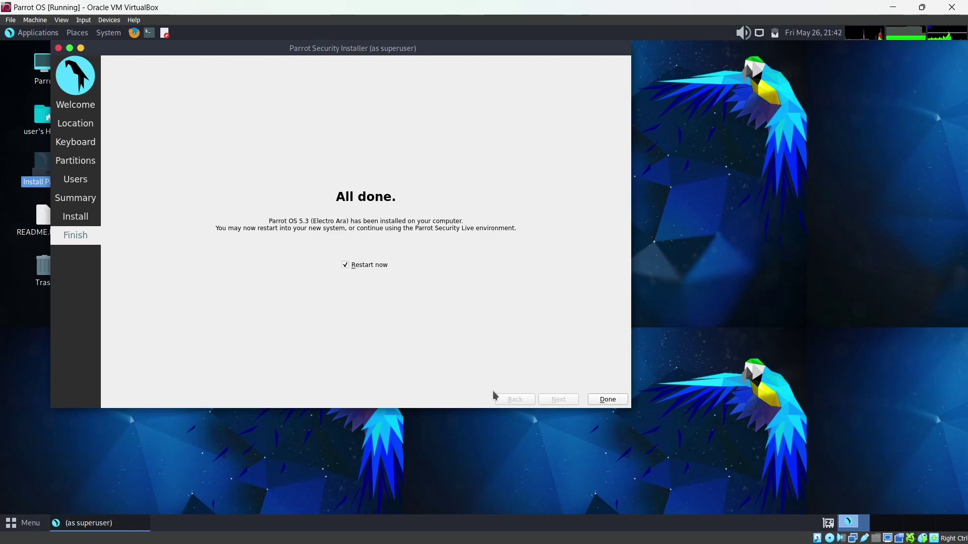
- Finish the installer with Restart now enabled, and power off the virtual machine once it reaches the live boot menu
click(605, 400)
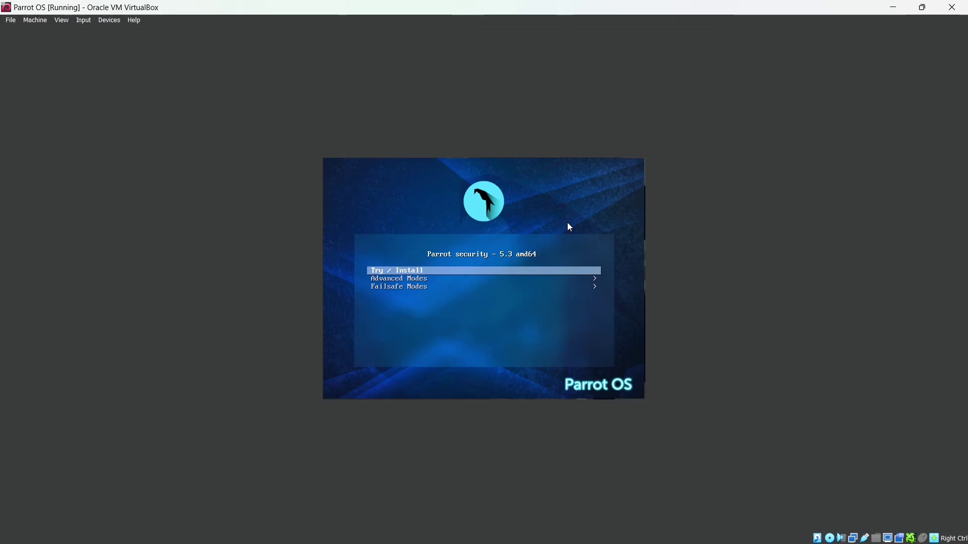
click(952, 7)
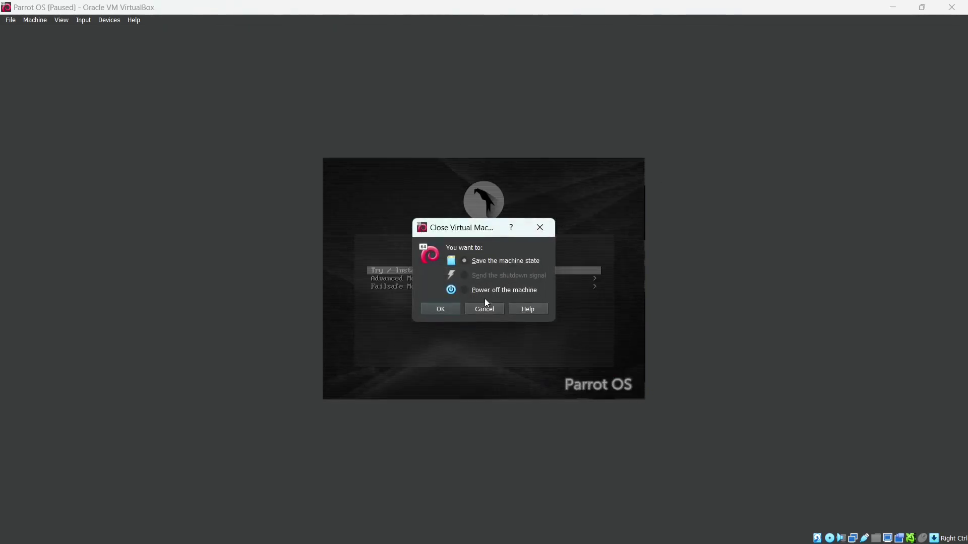
click(453, 310)
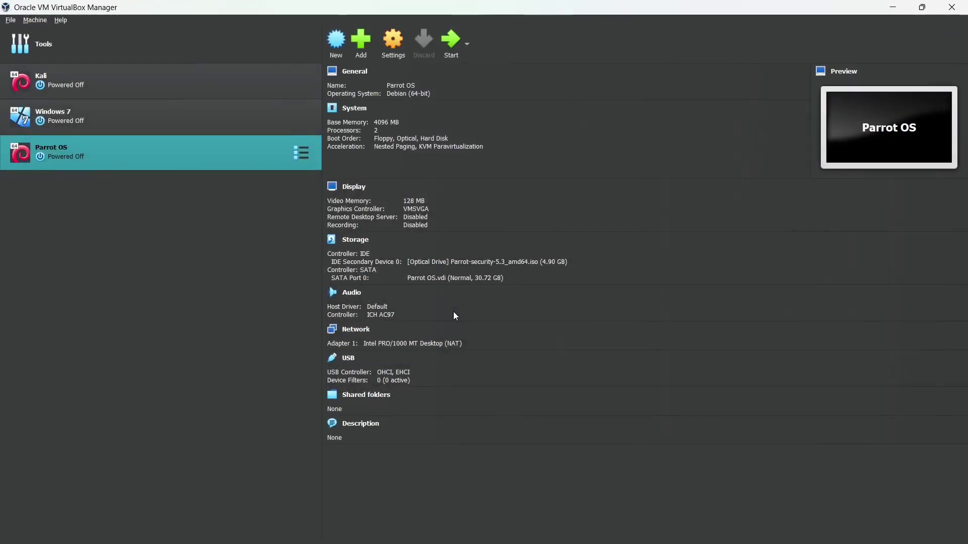
- Remove the Parrot-security-5.3_amd64.iso disk from the Parrot OS machine's IDE optical drive and save the settings
click(398, 33)
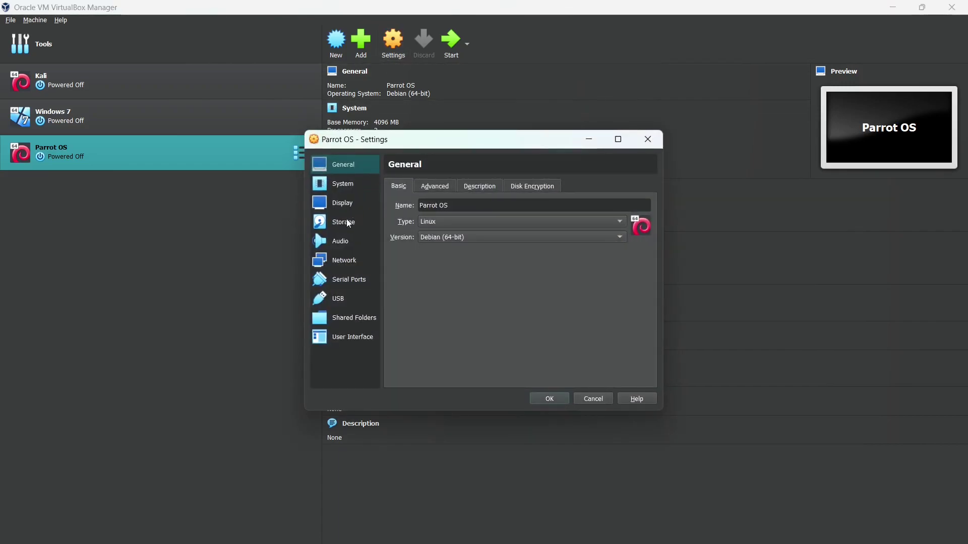
click(343, 222)
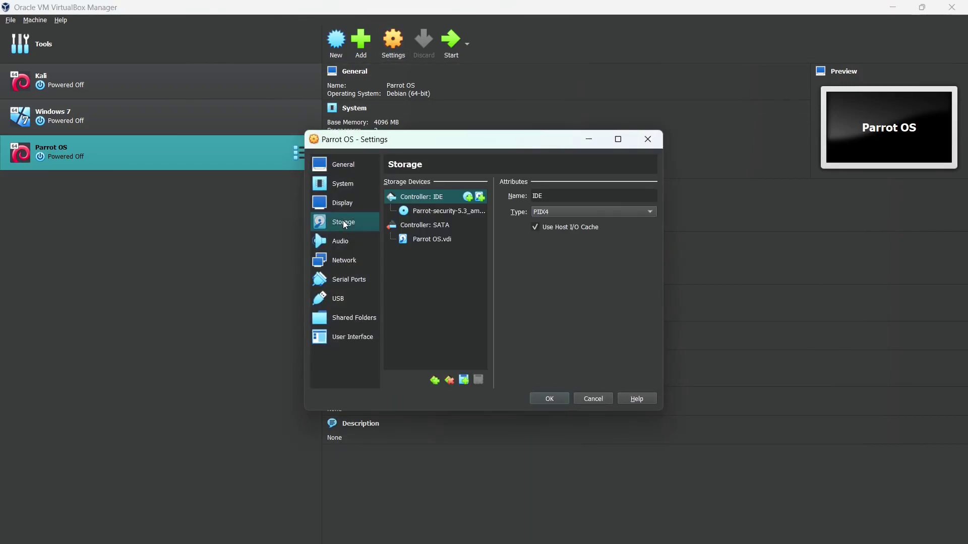
click(471, 212)
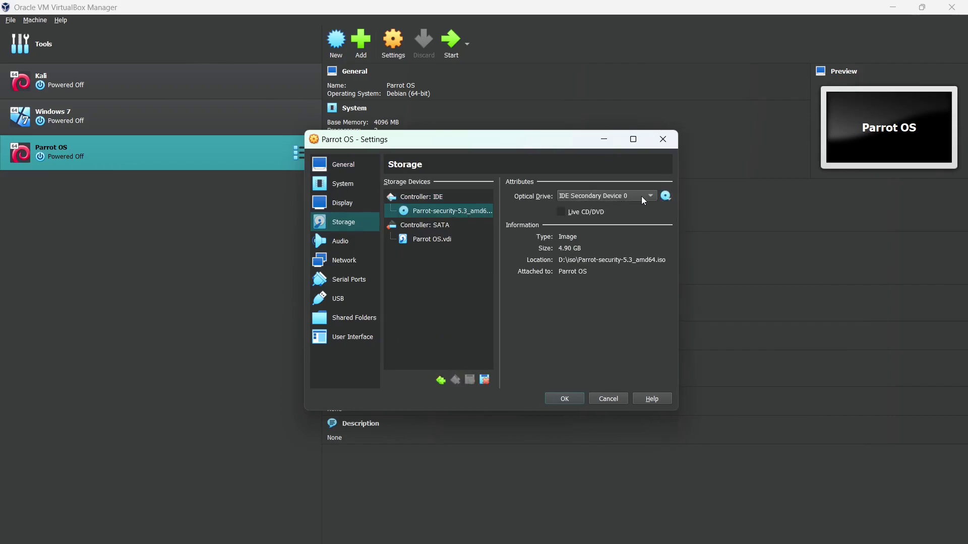
click(667, 196)
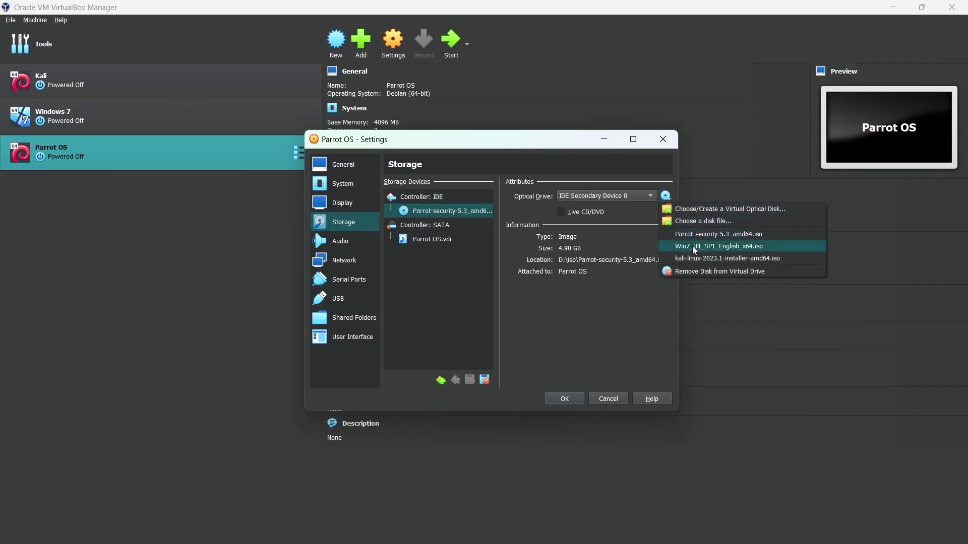
click(681, 275)
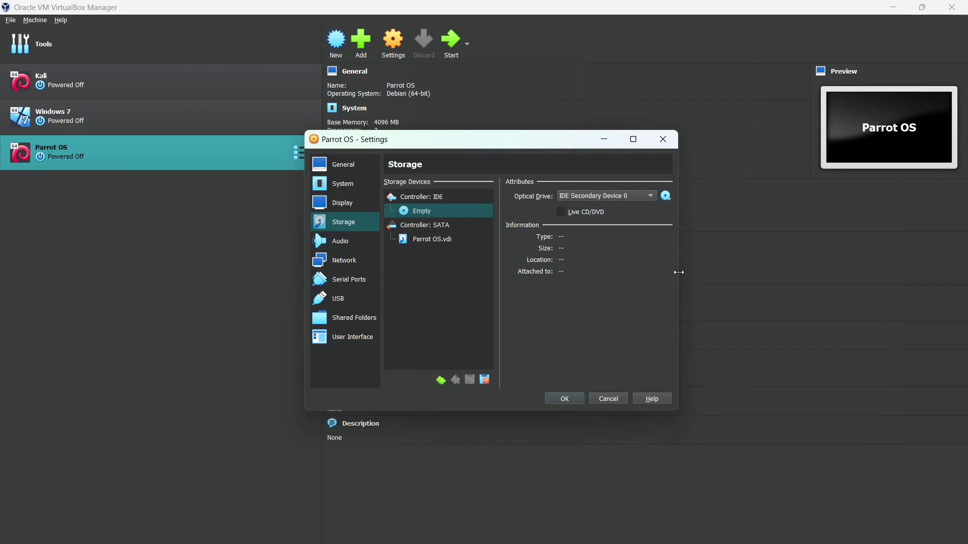
click(559, 398)
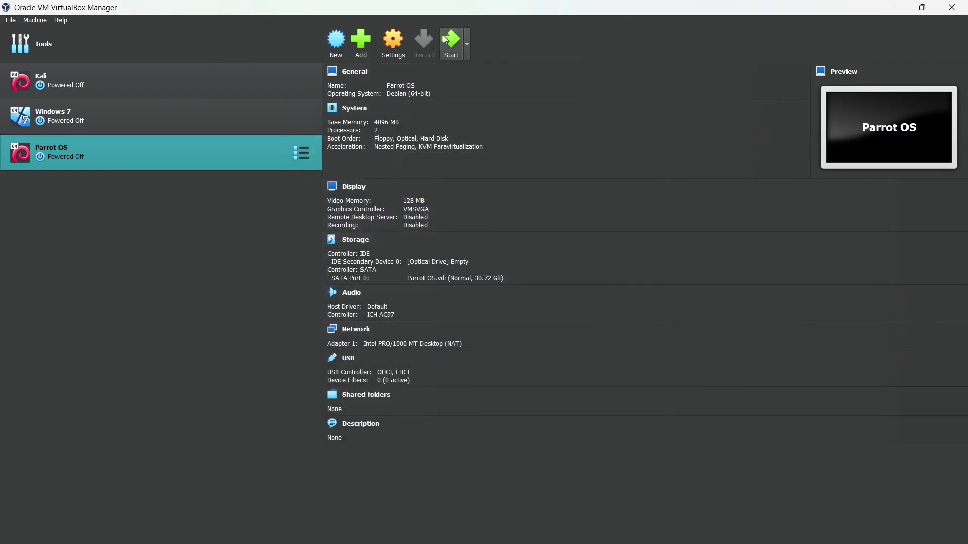
- Start the Parrot OS virtual machine and boot the Parrot GNU/Linux entry, dismissing the VirtualBox notifications
click(451, 41)
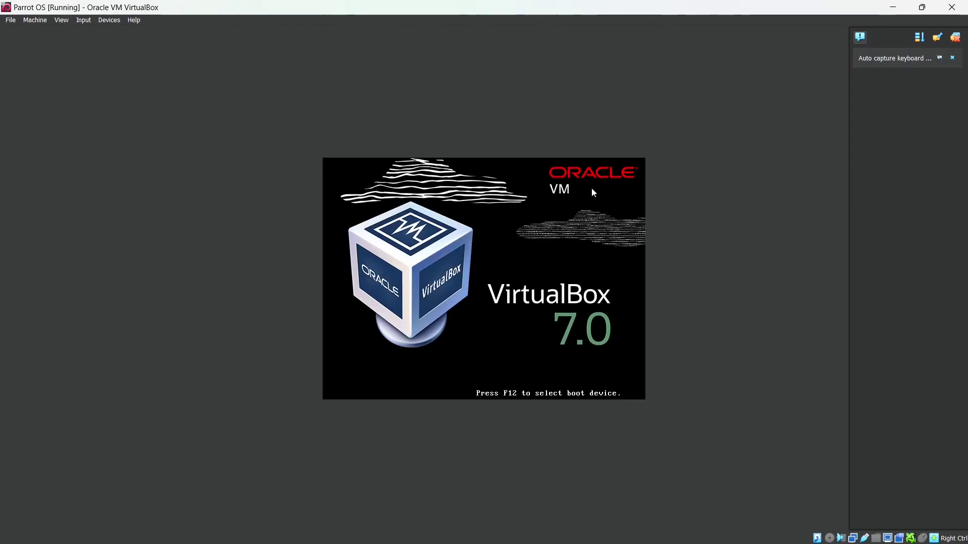
click(953, 59)
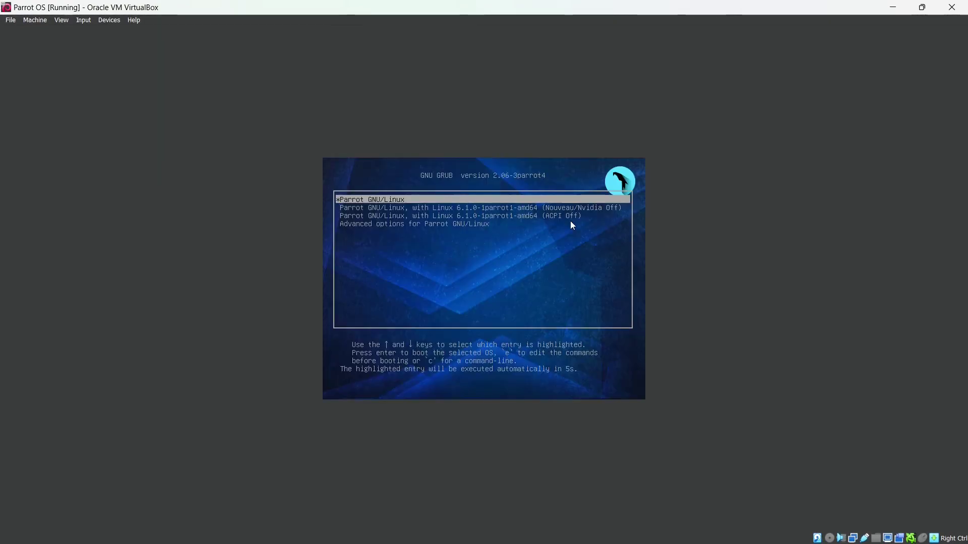
key(Return)
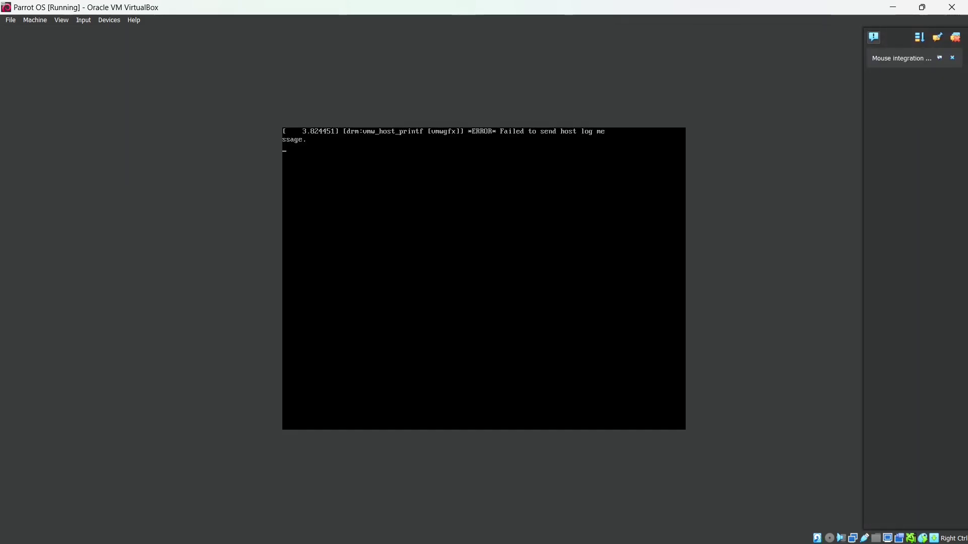
click(952, 58)
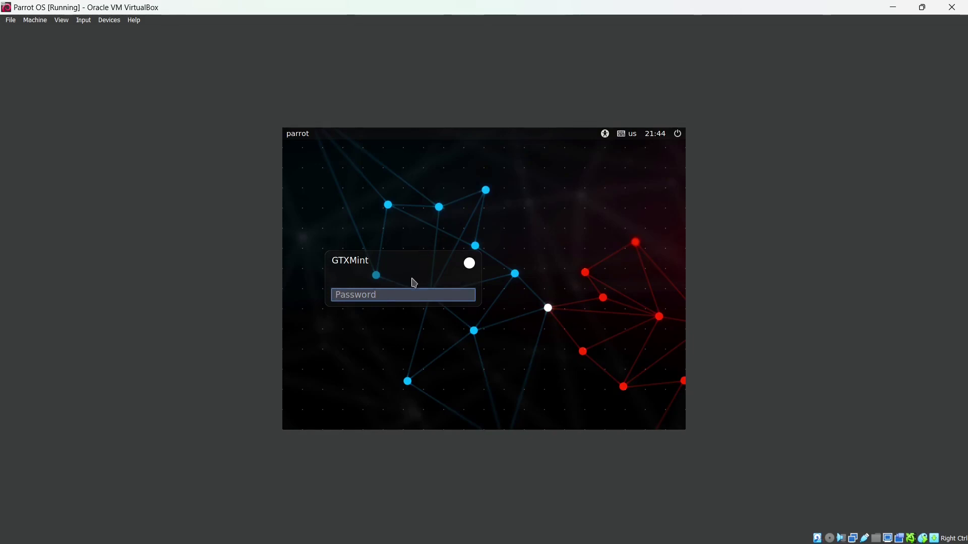
- Log in to the installed Parrot system with the account password
text(***)
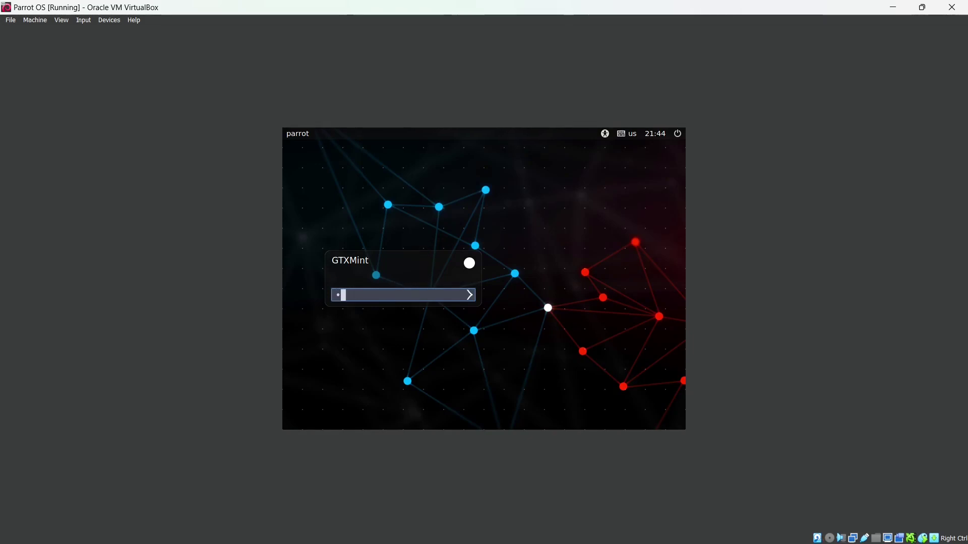
text(*)
key(Return)
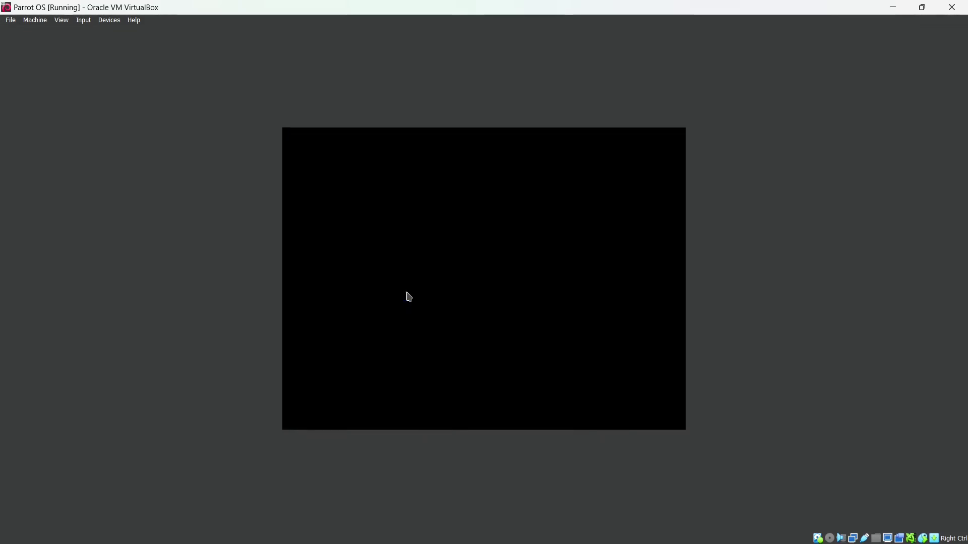